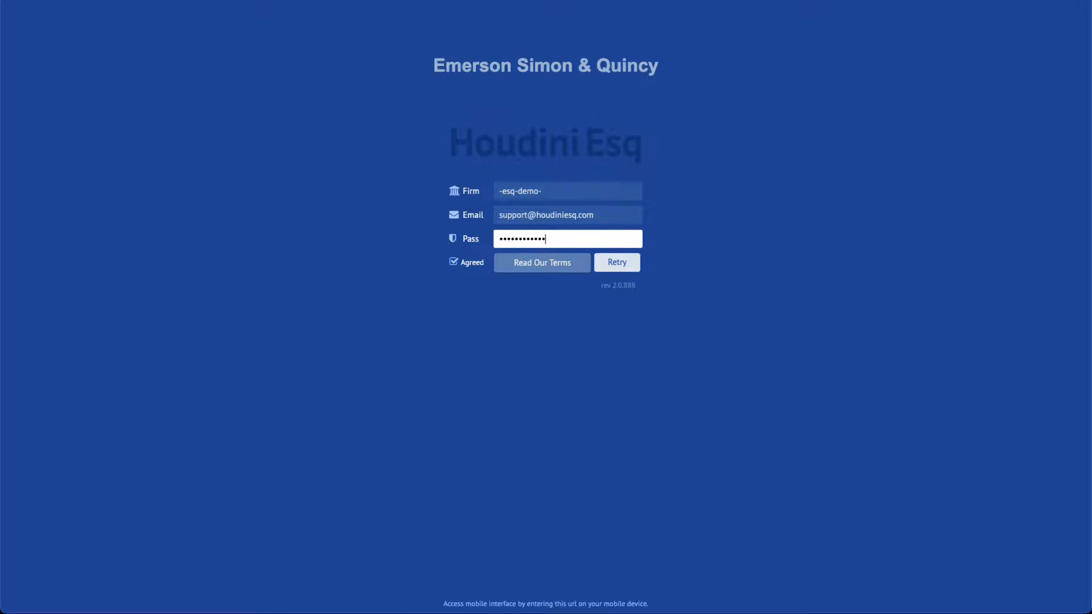
- Retry the sign-in to open the Warren Medical Instruments LLC patent matter in the portal
click(617, 261)
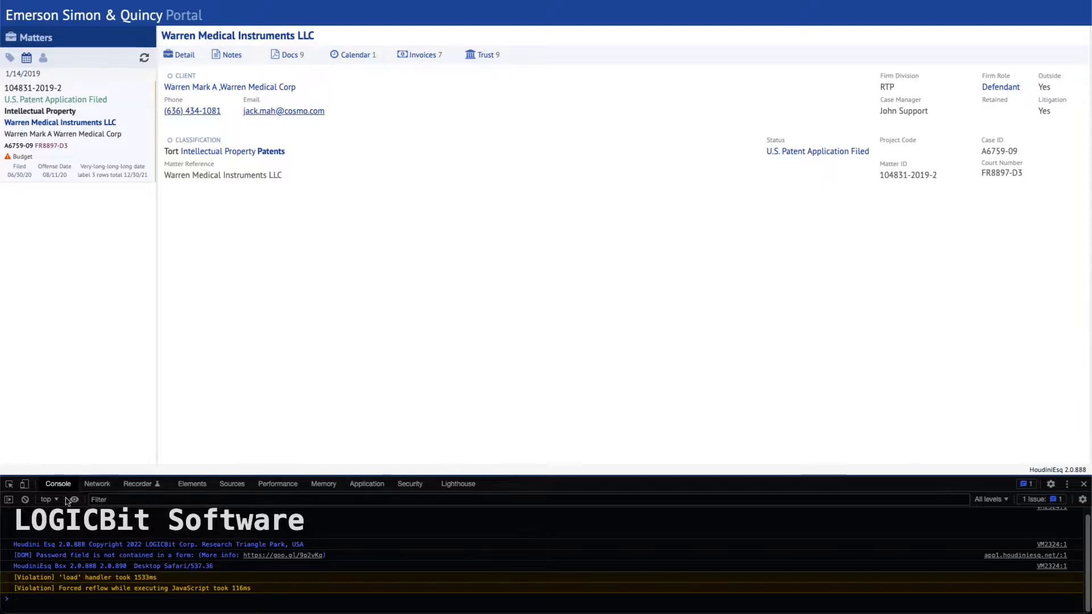
- Close the developer console and review the matter's seven portal invoices
click(1084, 488)
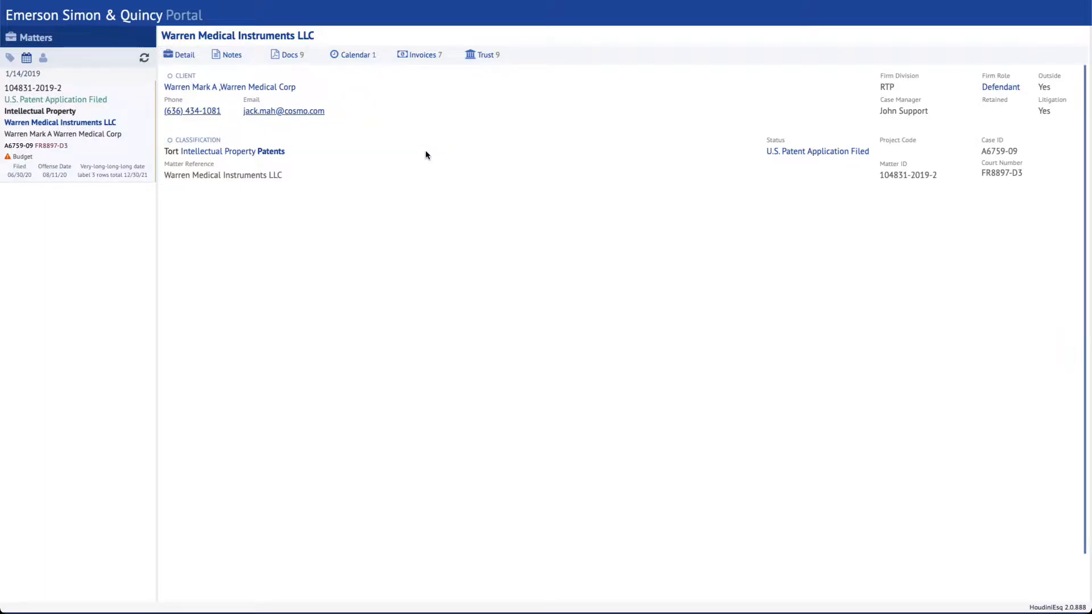
click(421, 58)
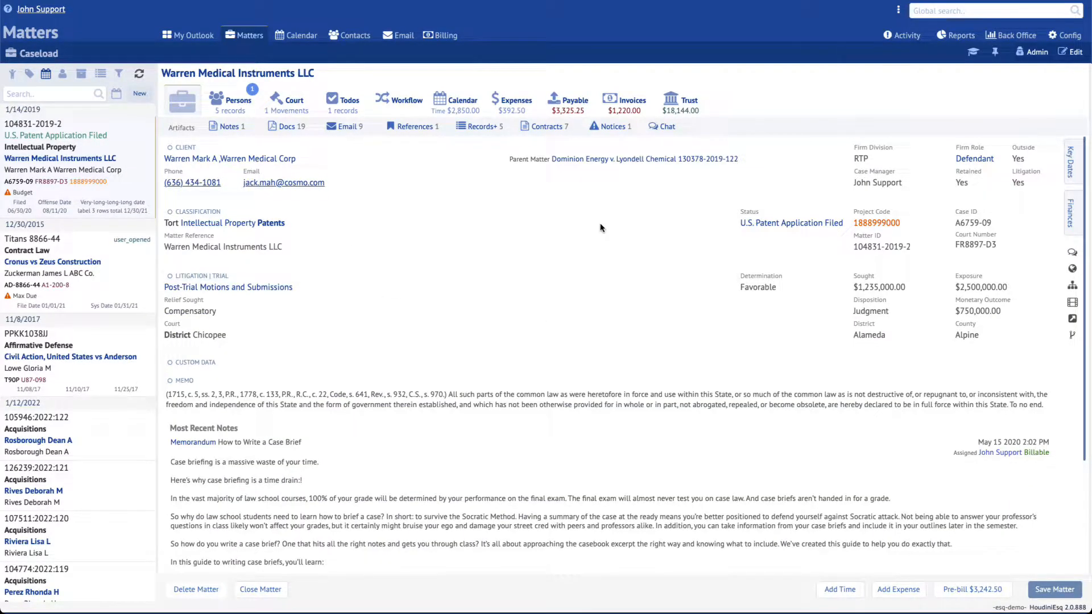
- Go to Config > Billing & Accounting and start linking a LawPay merchant account
click(1061, 38)
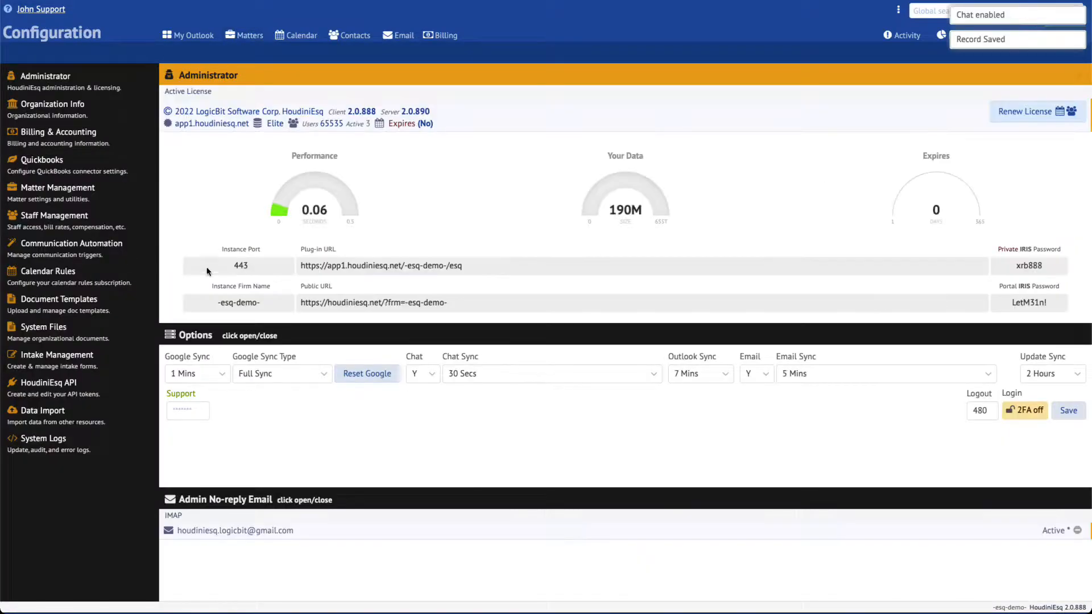
click(71, 139)
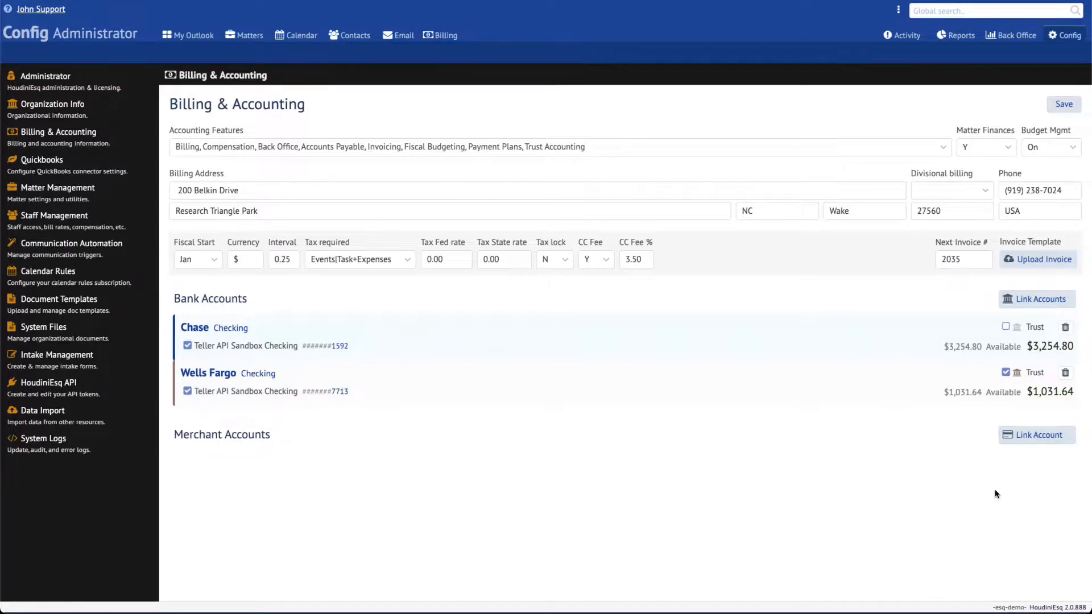
click(1038, 439)
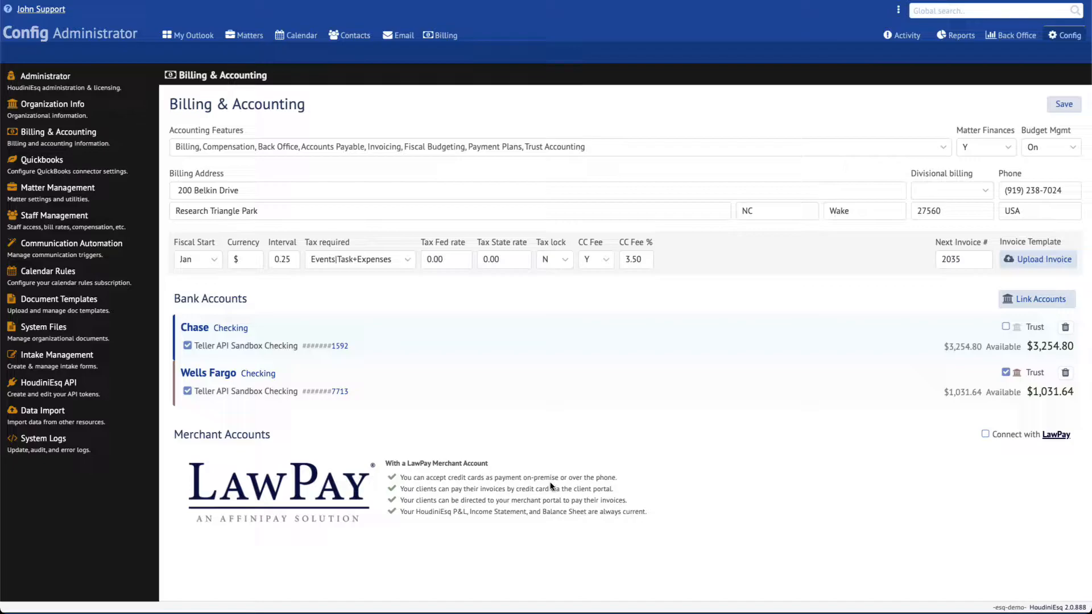
- Connect with LawPay, sign in with the account password, and authorize HoudiniEsq access
click(1013, 440)
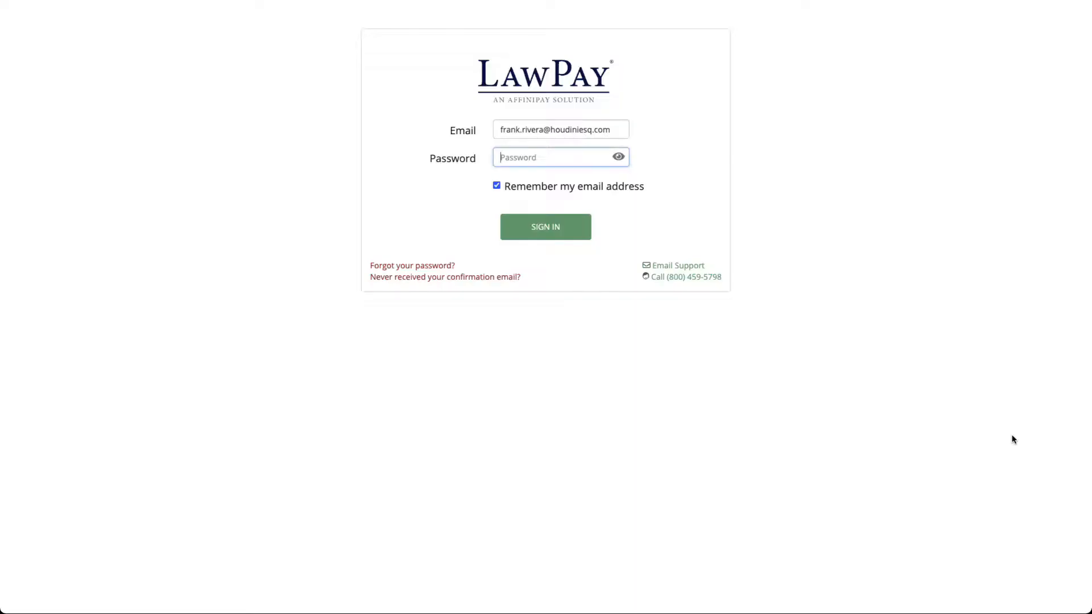
click(563, 160)
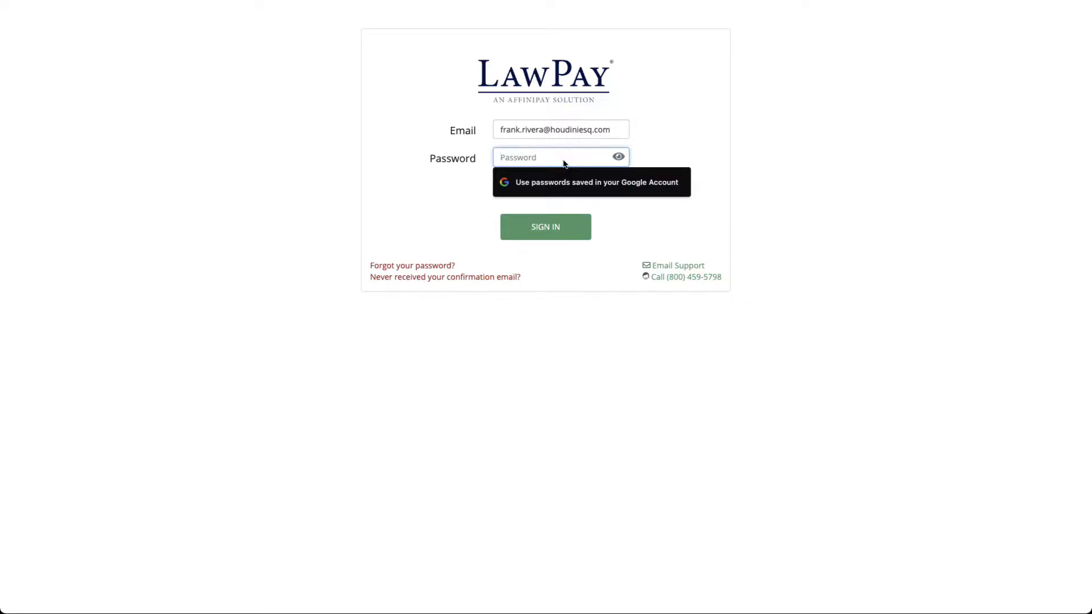
text(••)
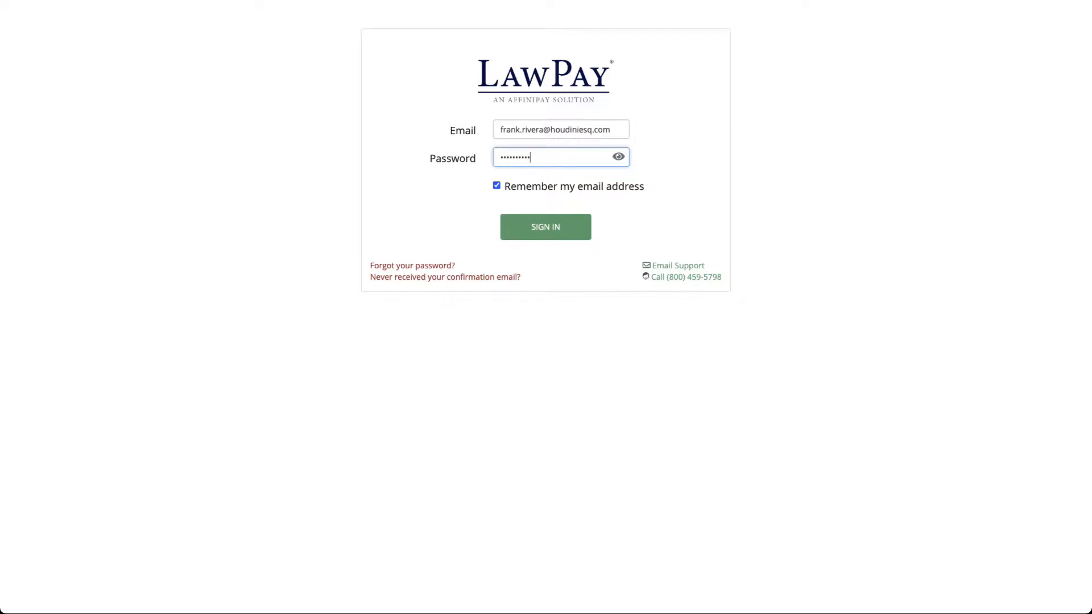
key(Return)
click(700, 178)
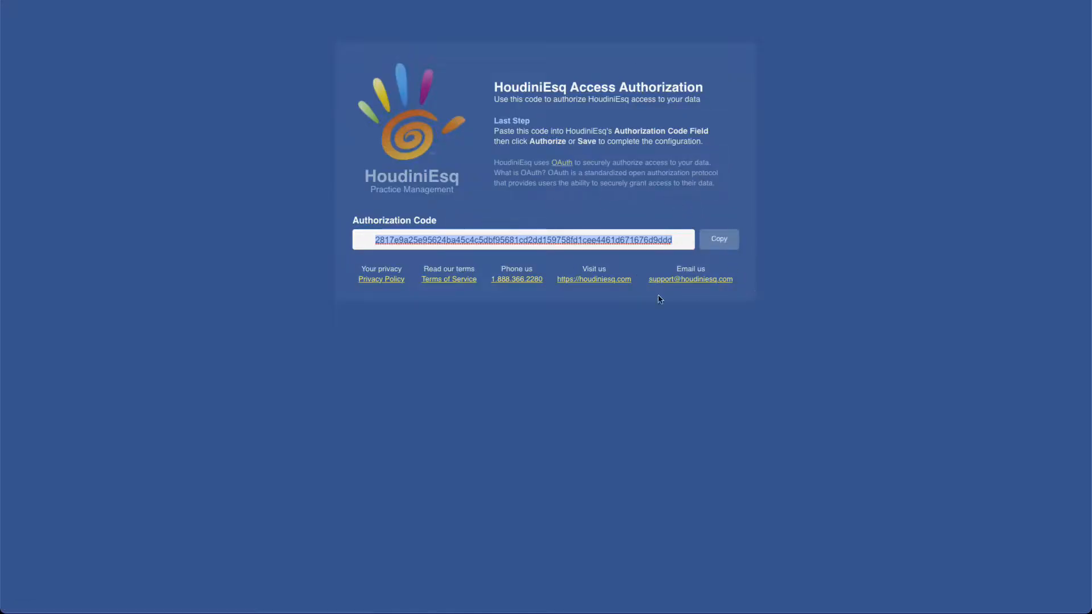
- Copy the LawPay authorization code into HoudiniEsq's Authorization Code field and authorize the connection
click(721, 243)
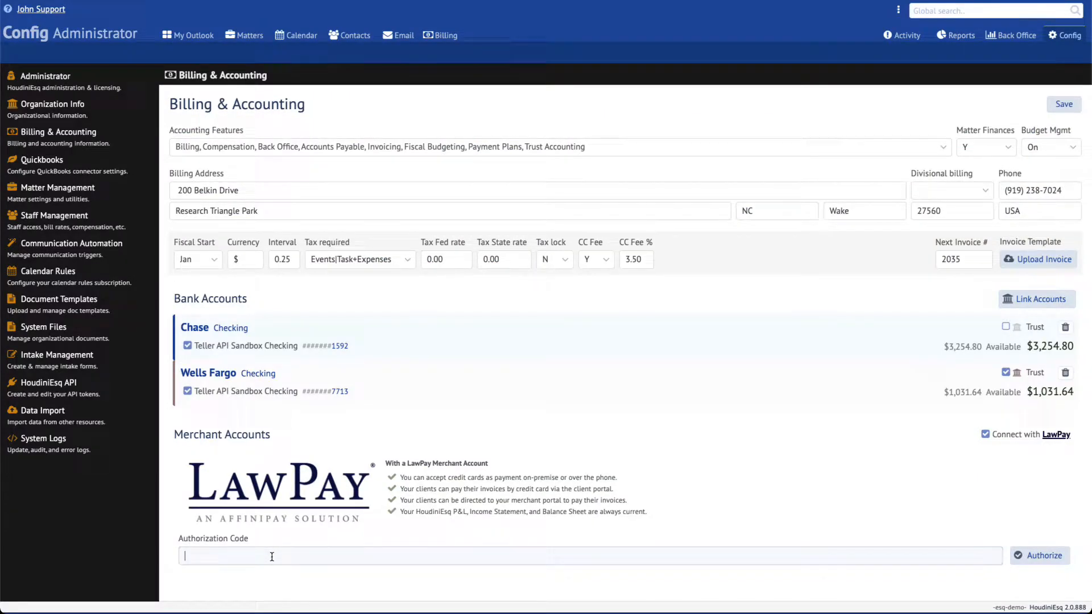
right_click(272, 556)
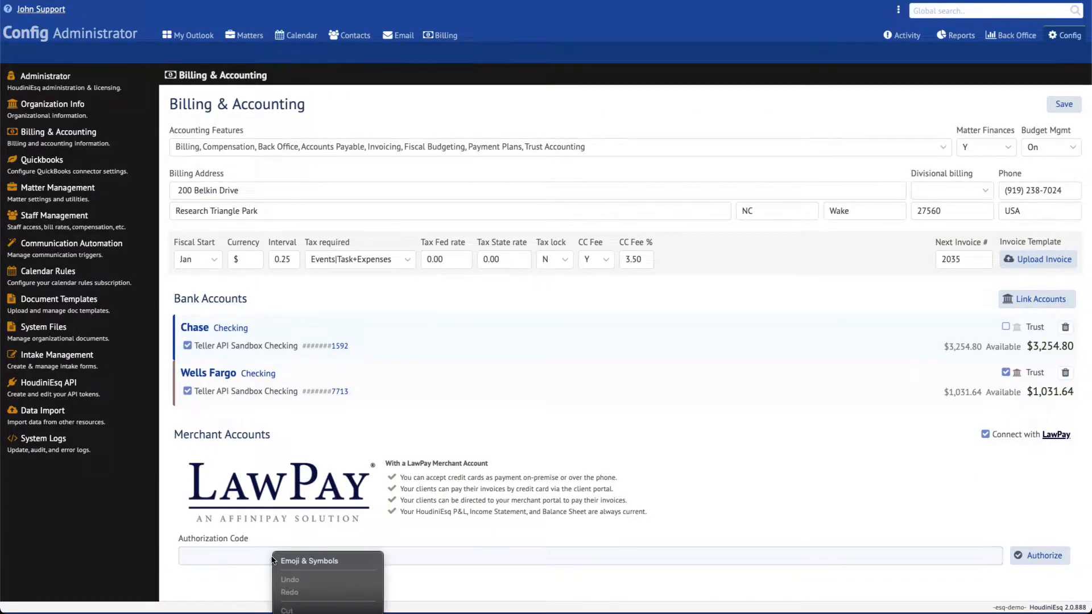
click(287, 613)
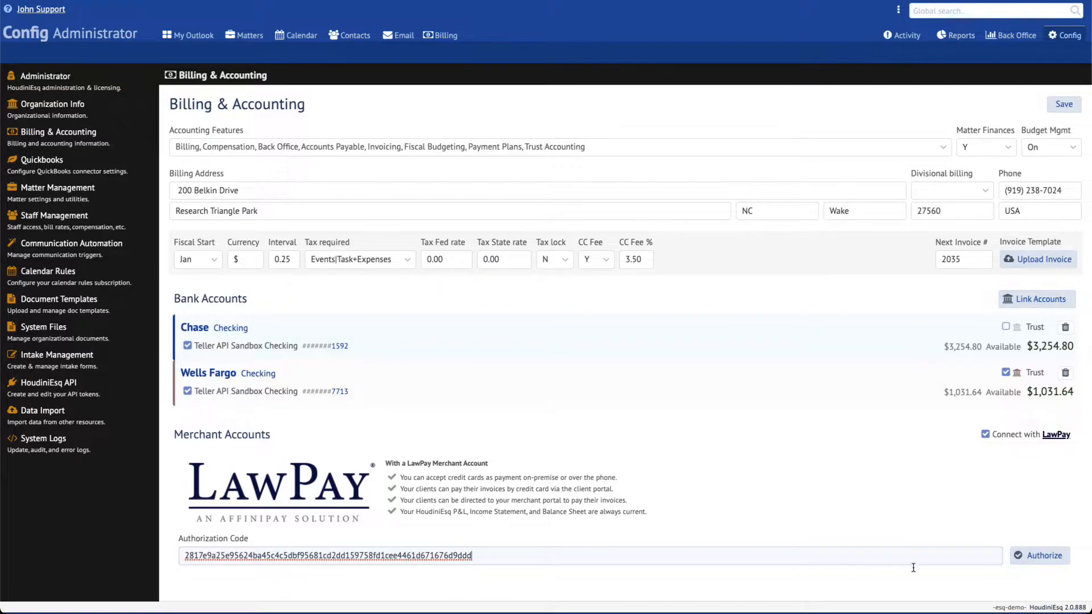
click(1036, 558)
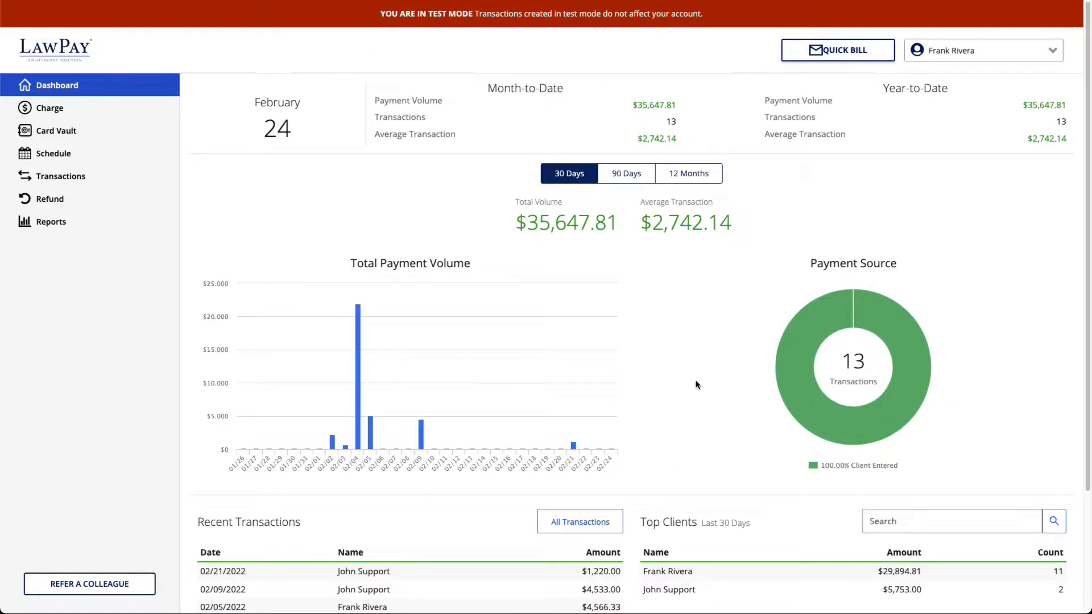
- Choose Developers from the LawPay account name menu
click(983, 57)
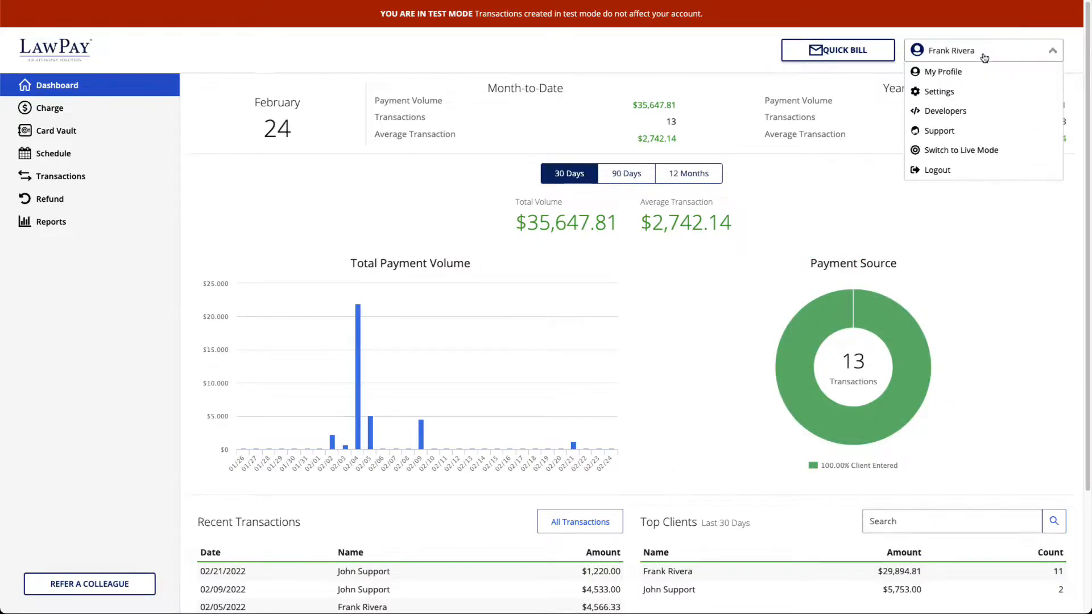
click(960, 112)
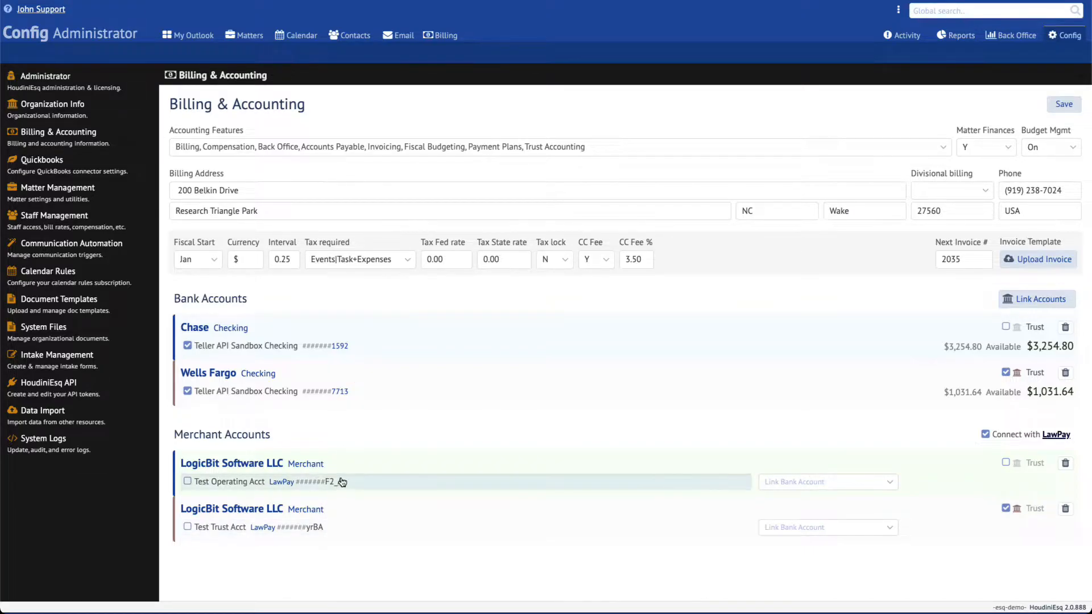
- Activate Test Operating Acct, link it to Chase 1592, leave Test Trust Acct unlinked, and save
click(187, 482)
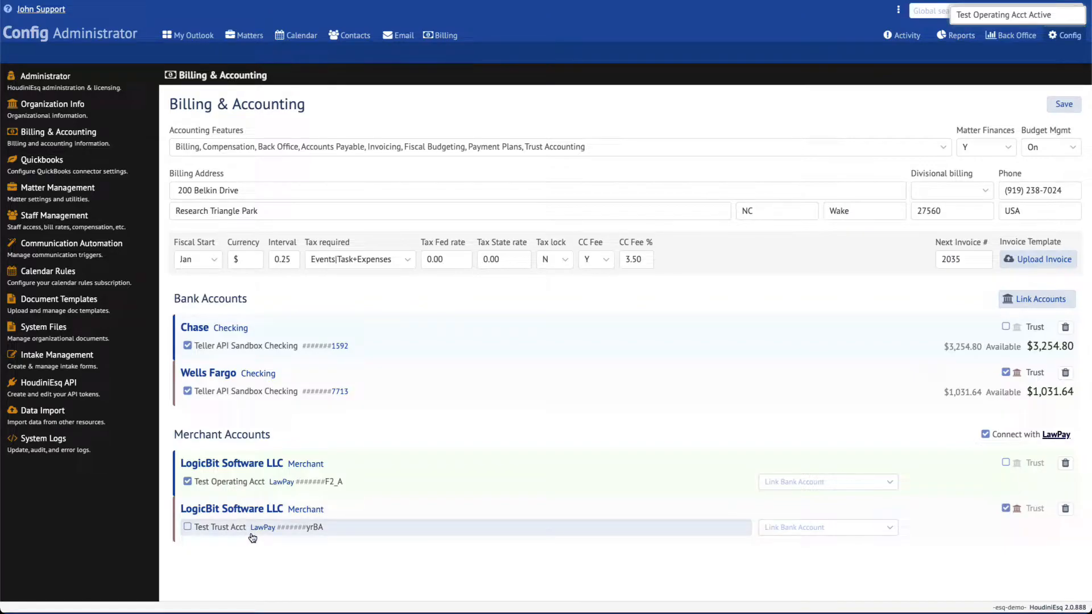
click(891, 482)
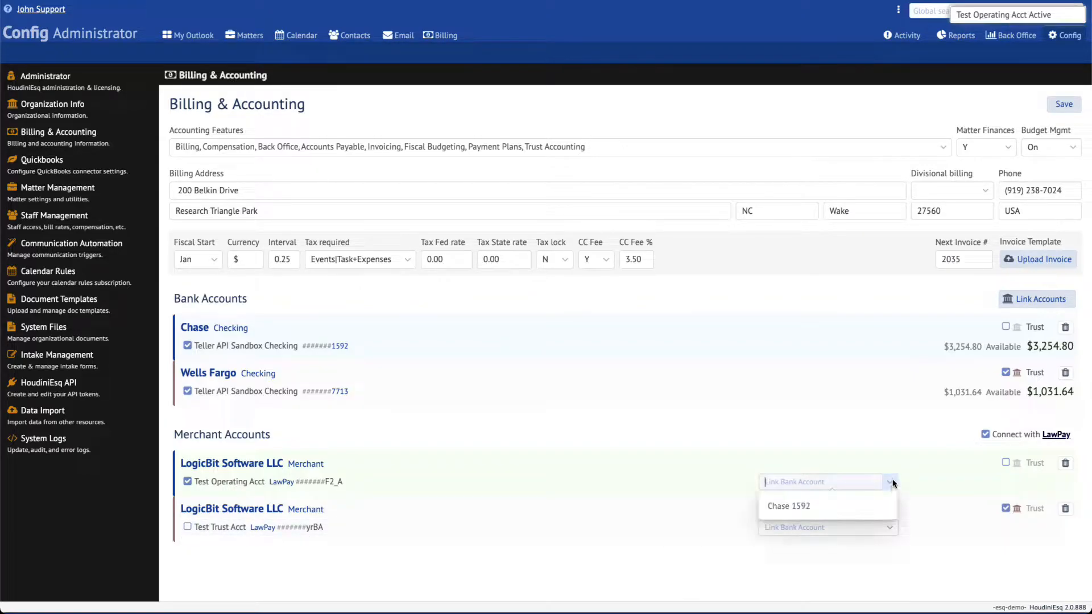
click(851, 507)
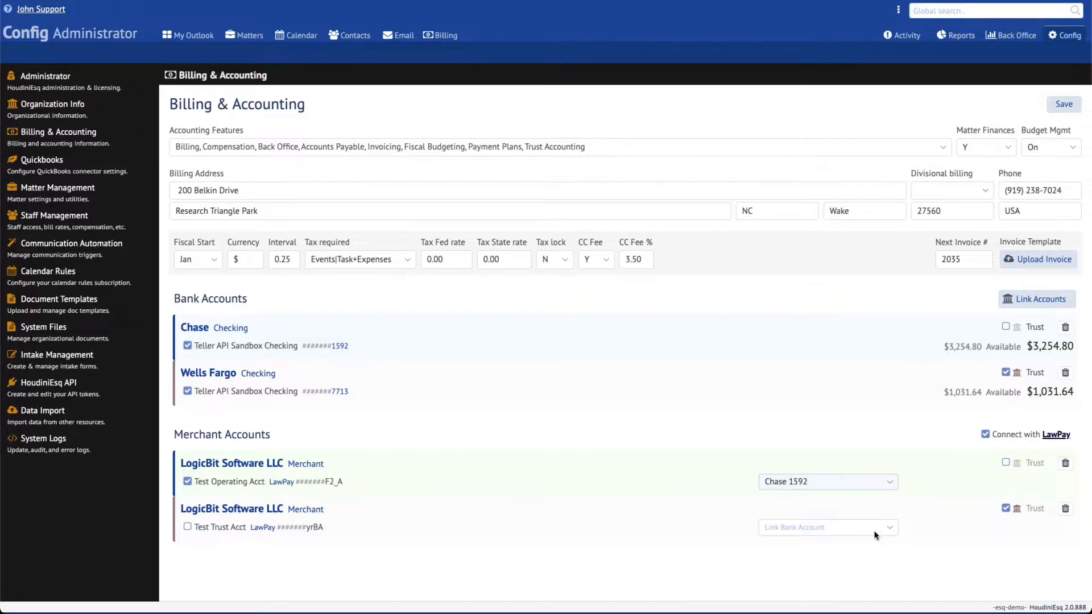
click(889, 529)
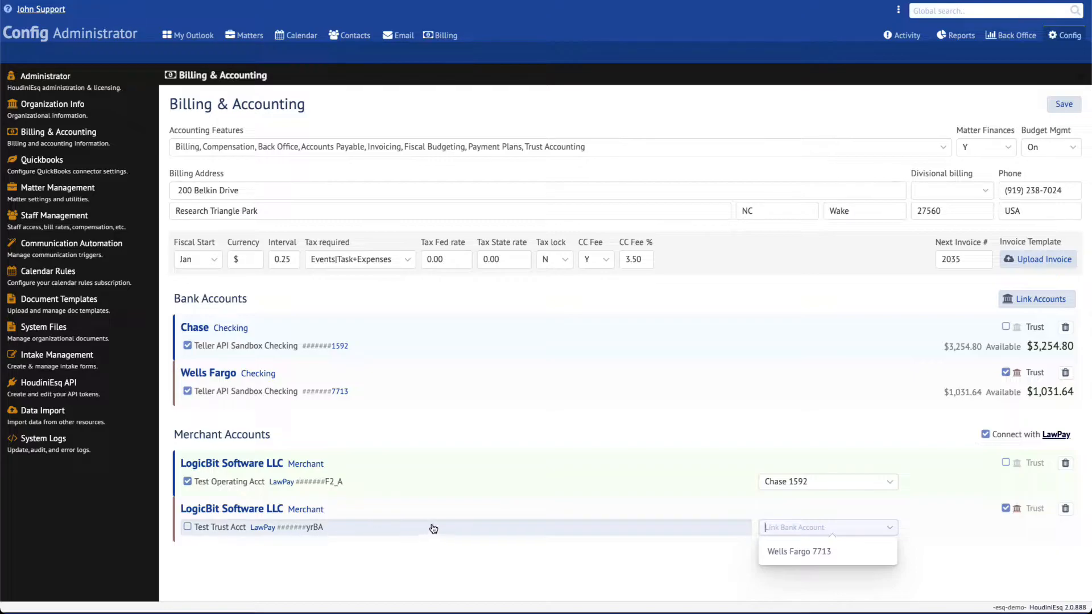
click(950, 535)
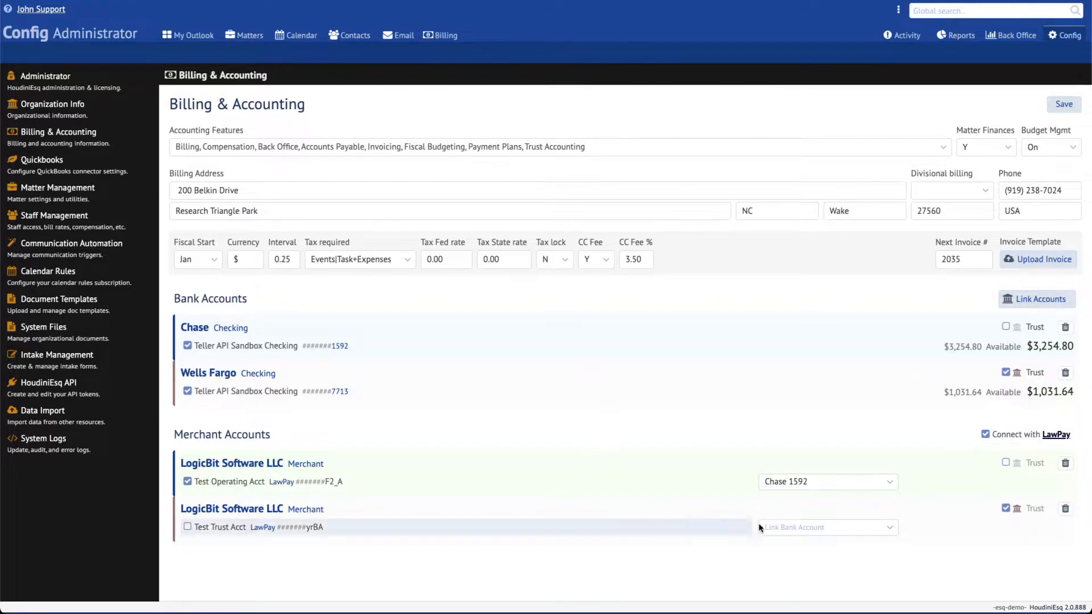
click(1064, 108)
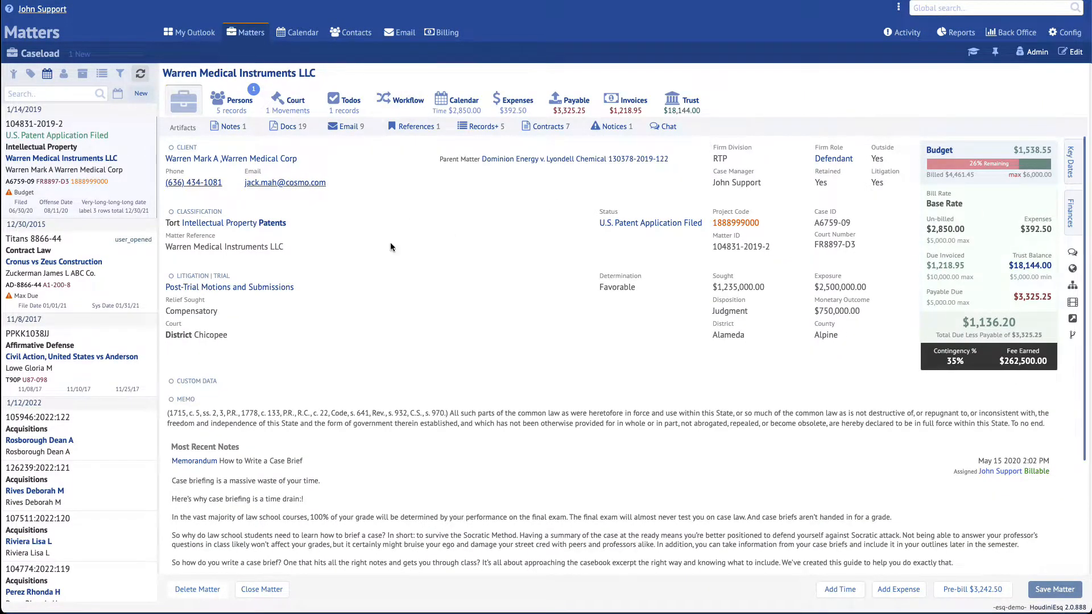
- Open the matter's Invoices tab and start Apply Payment, then close the dialog unapplied
click(634, 106)
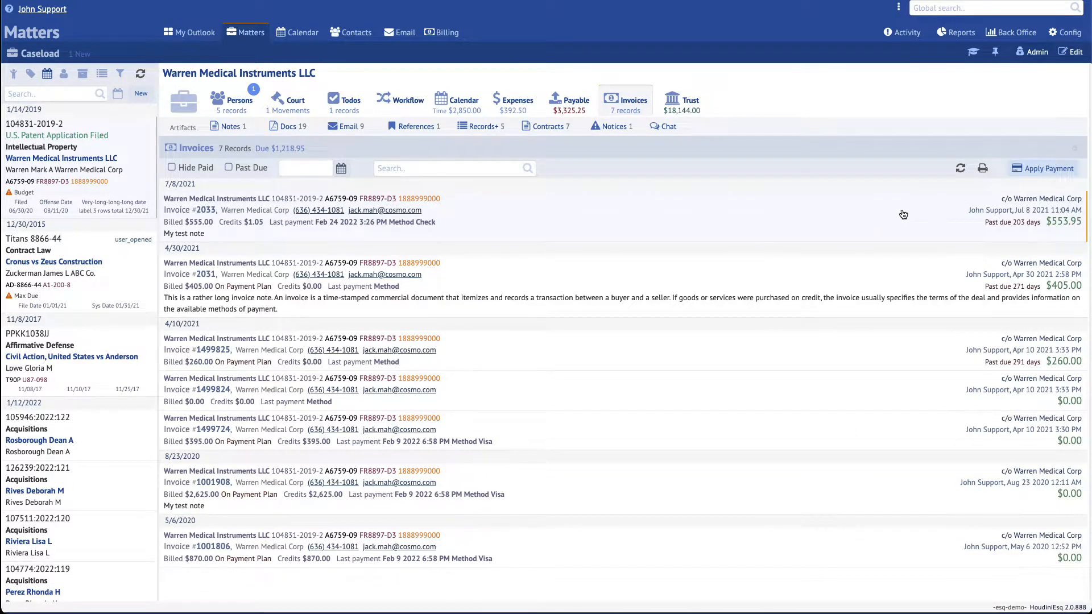
click(1046, 171)
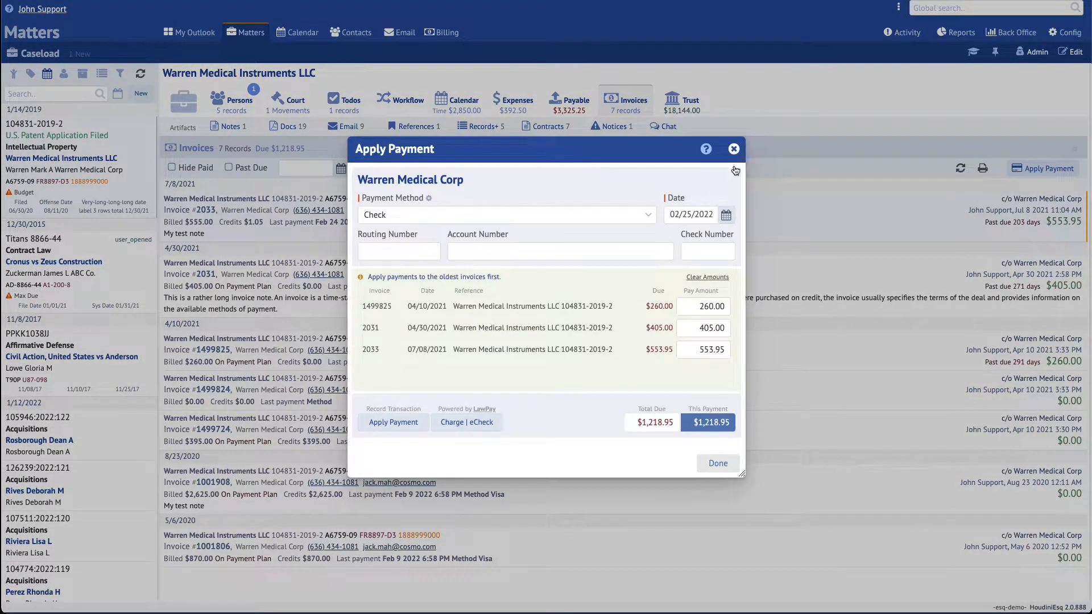
click(734, 149)
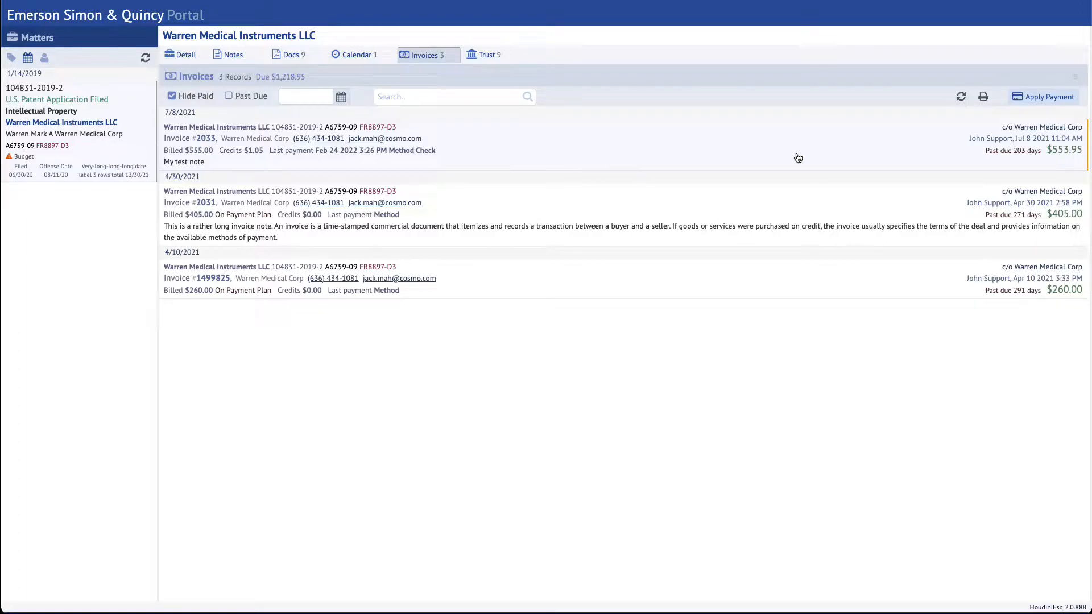
- Start paying invoice 2033 online, then close the card payment form without paying
click(1050, 99)
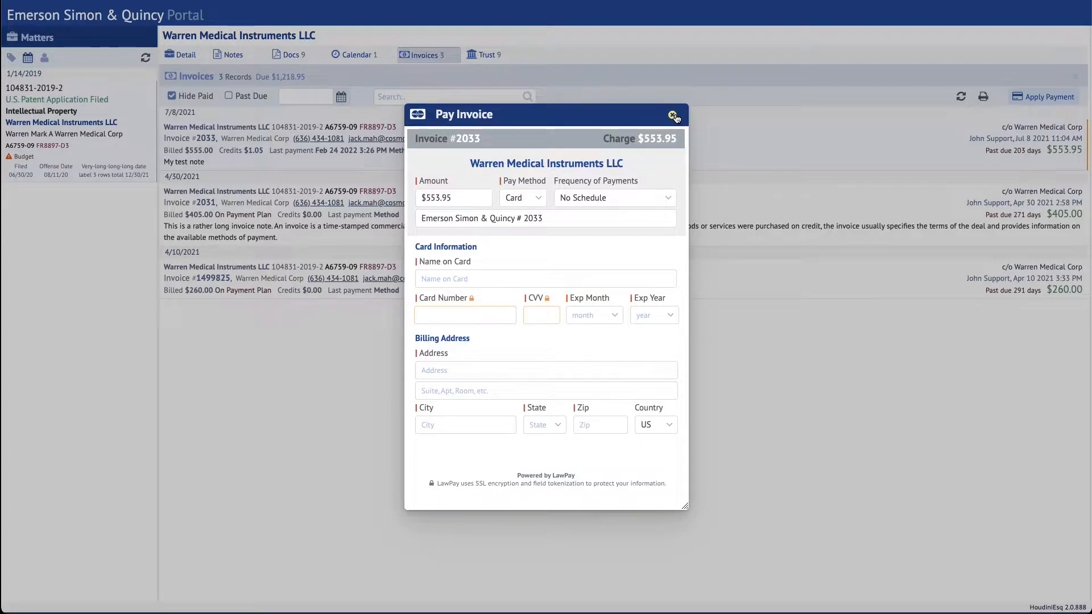
click(673, 115)
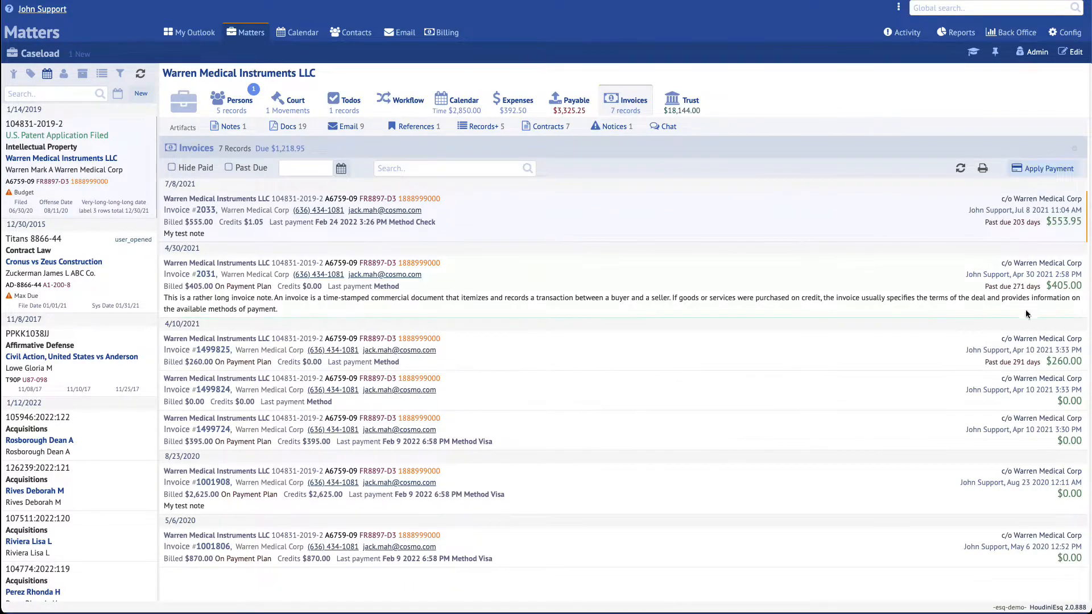
- Tick Hide Paid and review the three unpaid invoices in Apply Payment without recording anything
click(186, 168)
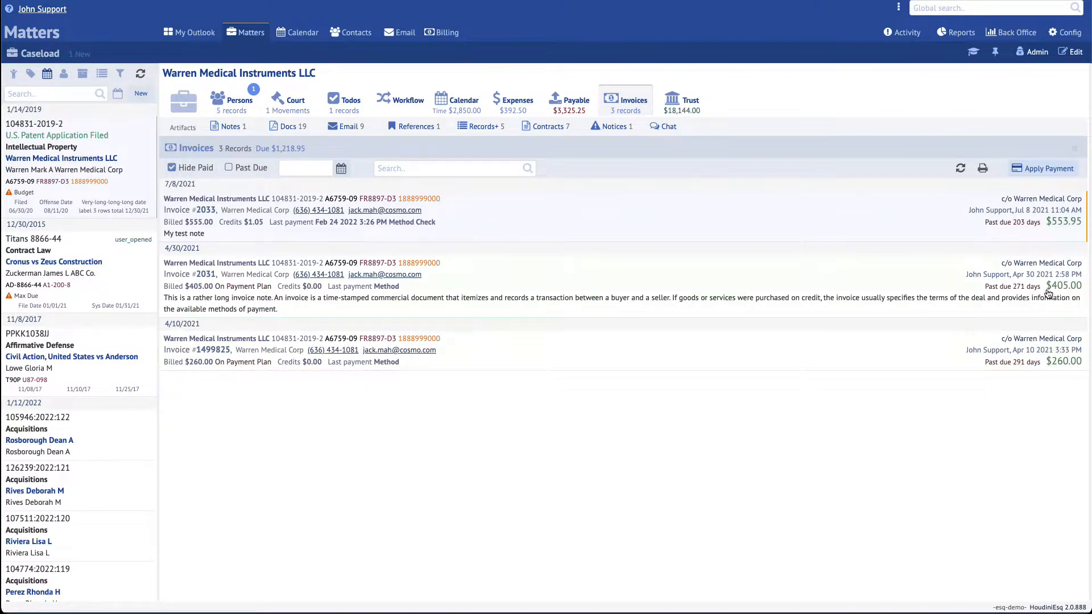
click(1044, 169)
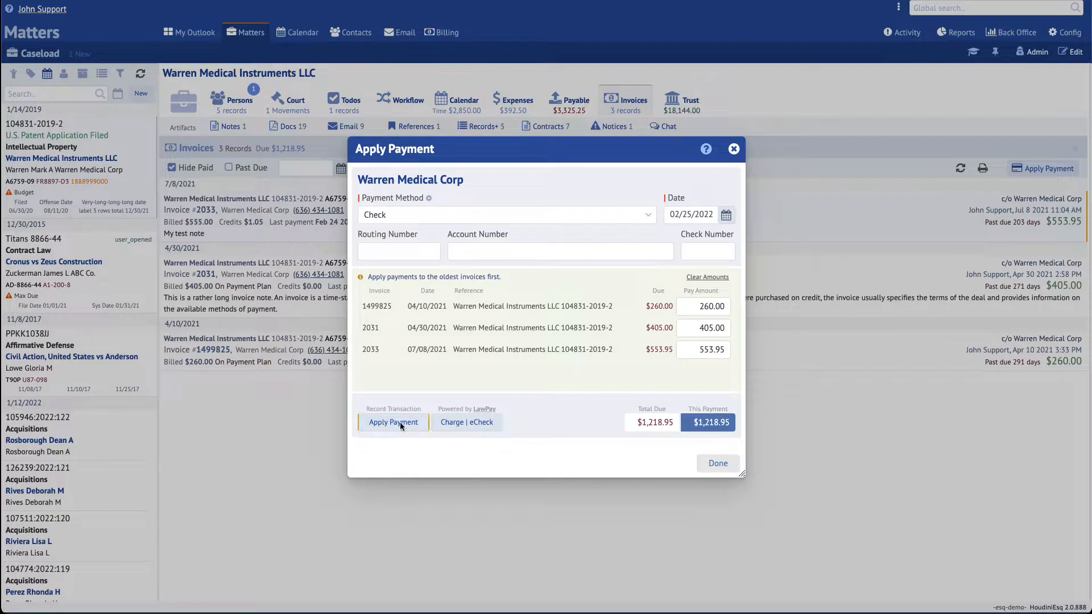
click(717, 464)
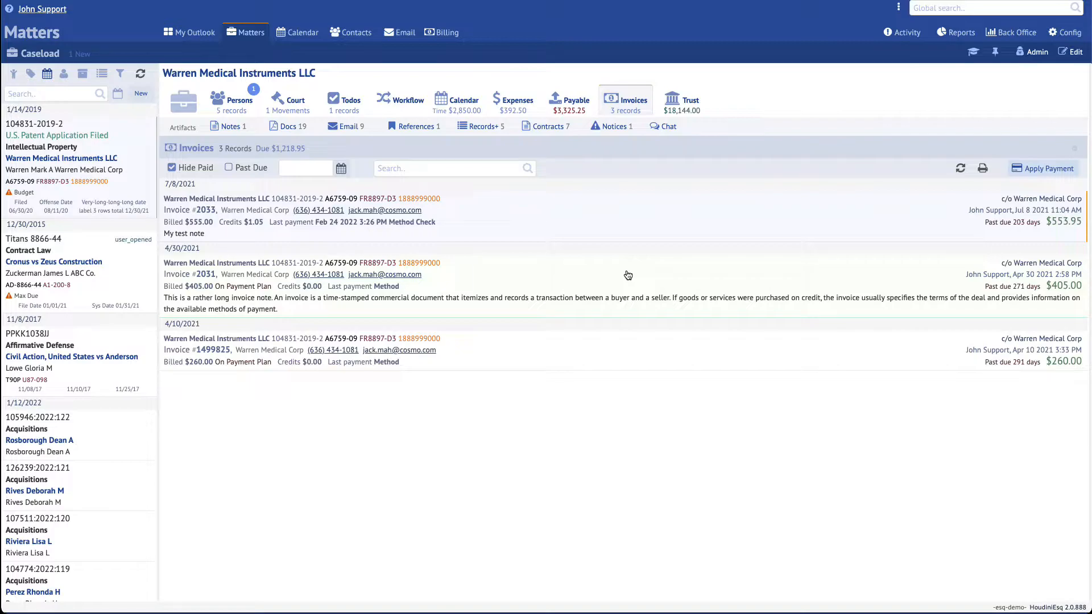
- In the Billing Invoices list, preview the payment form and hide paid invoices
click(447, 35)
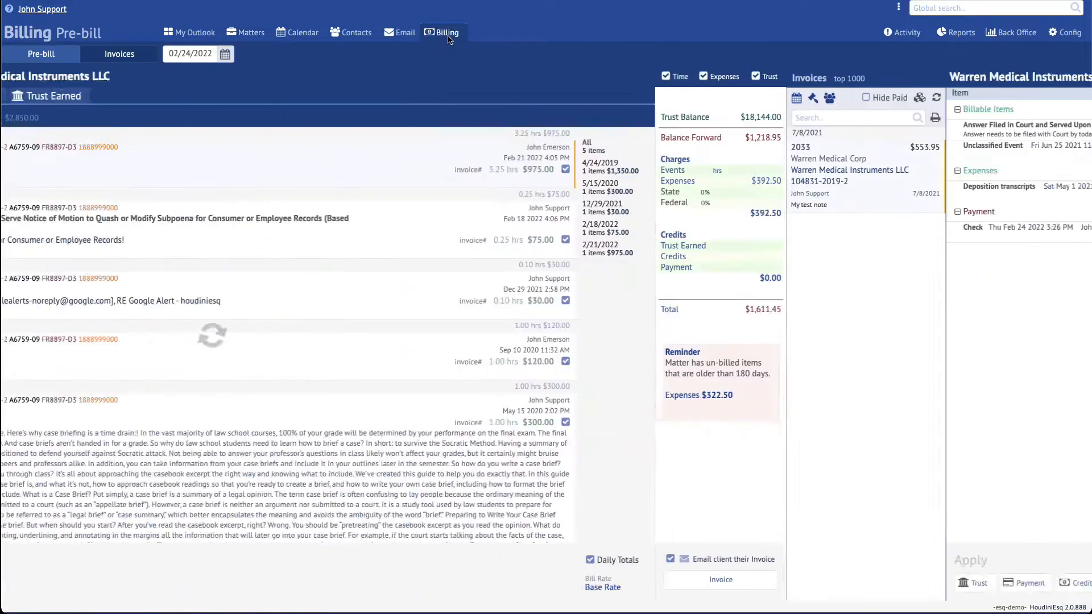
click(135, 55)
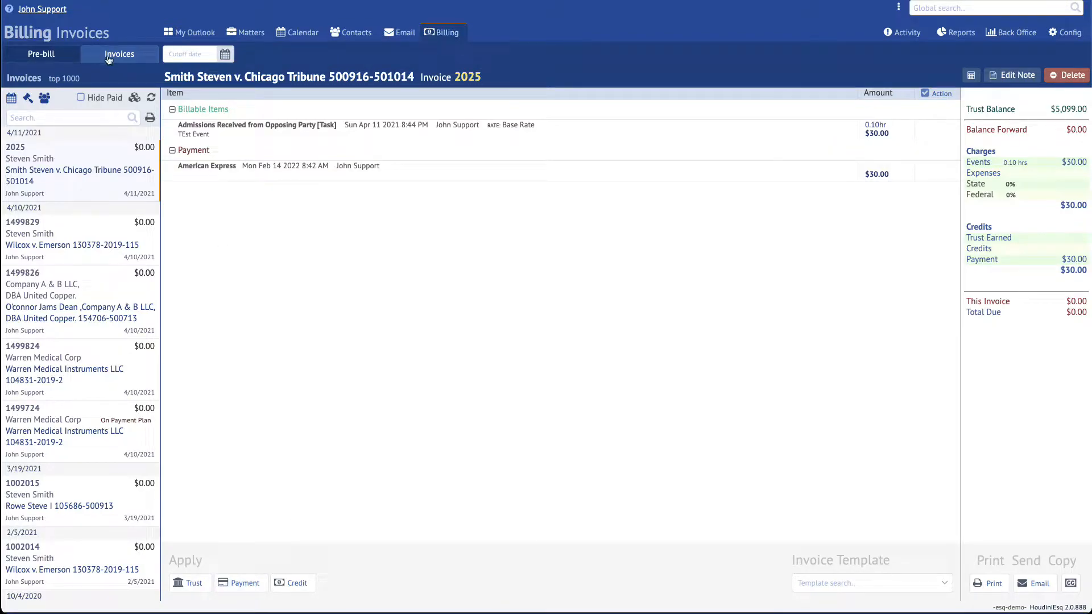
click(244, 585)
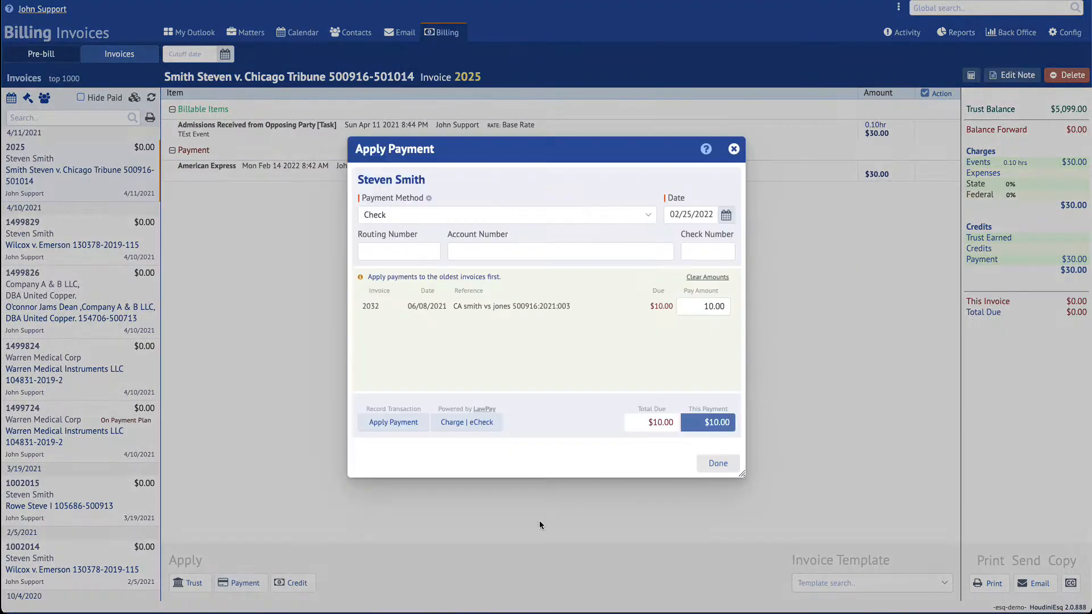
click(733, 150)
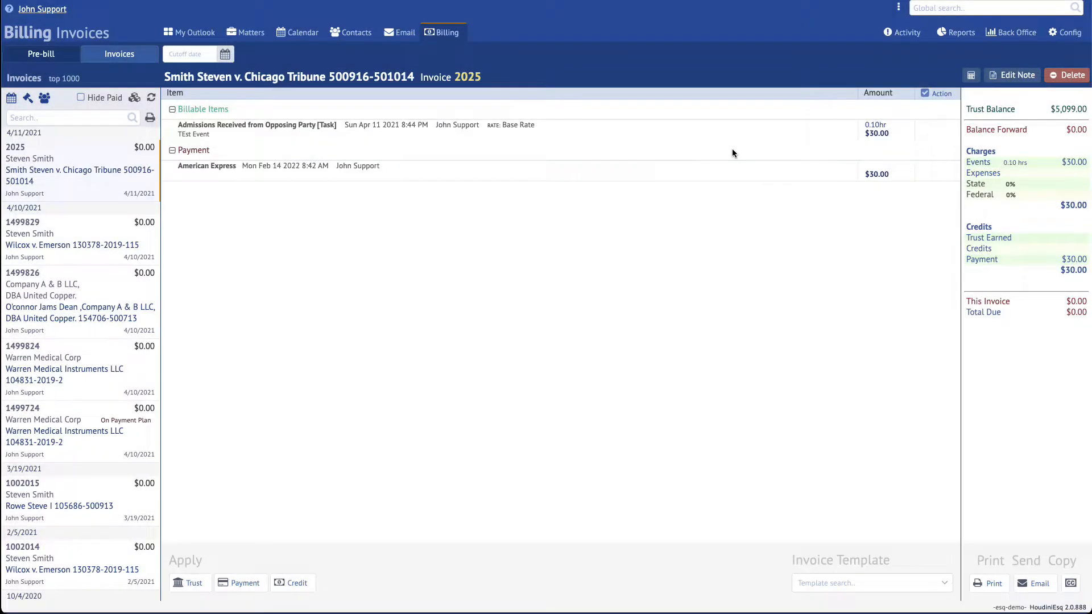
click(108, 100)
click(245, 583)
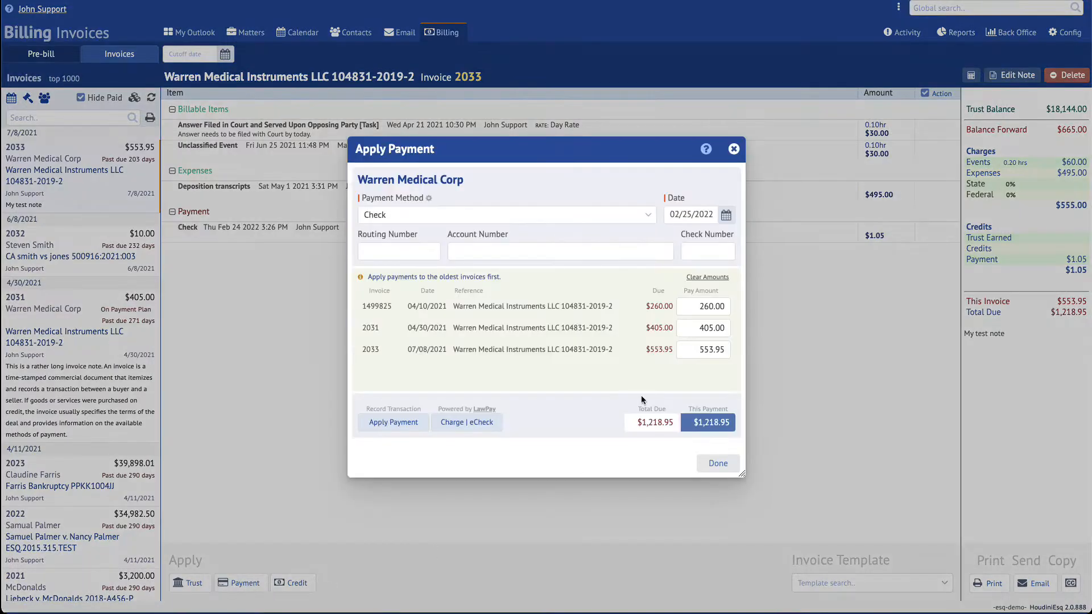
click(734, 149)
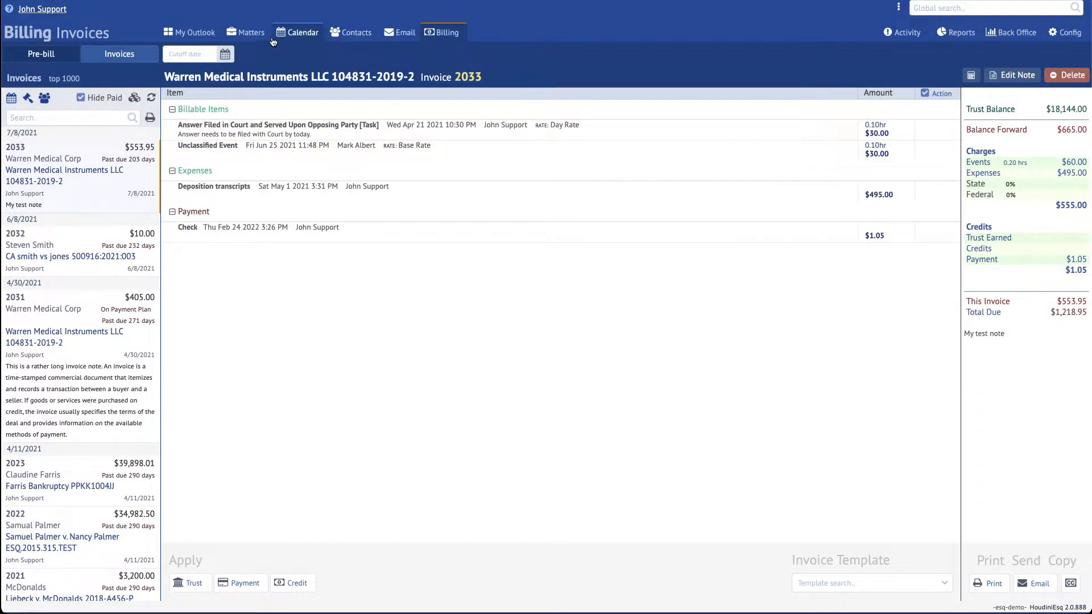
- Open invoice 2033 from the Warren Medical matter's Invoices tab and bring up its payment form
click(249, 33)
click(625, 104)
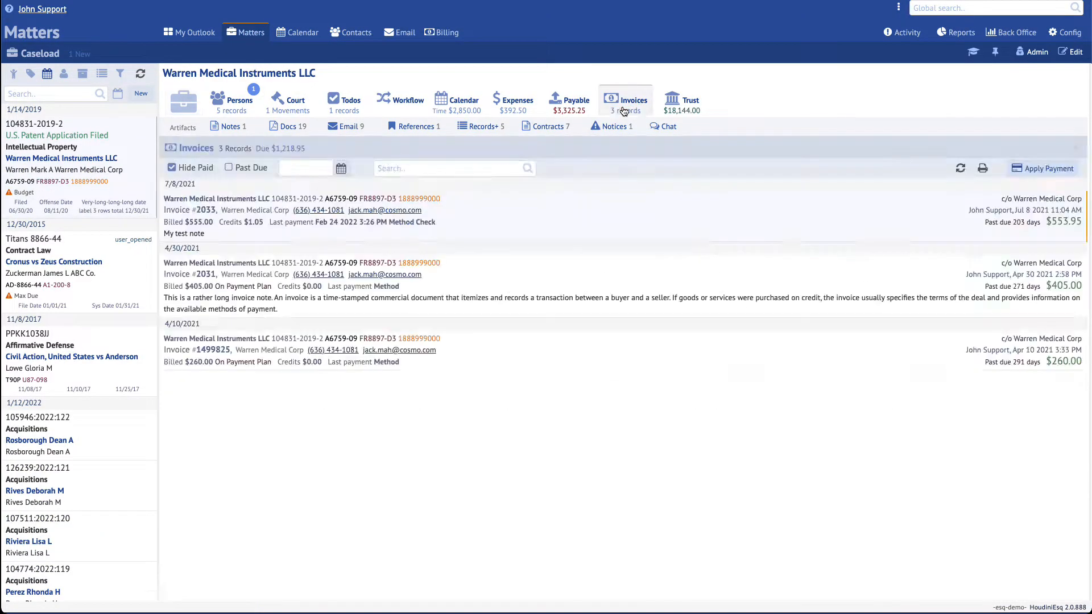
click(818, 199)
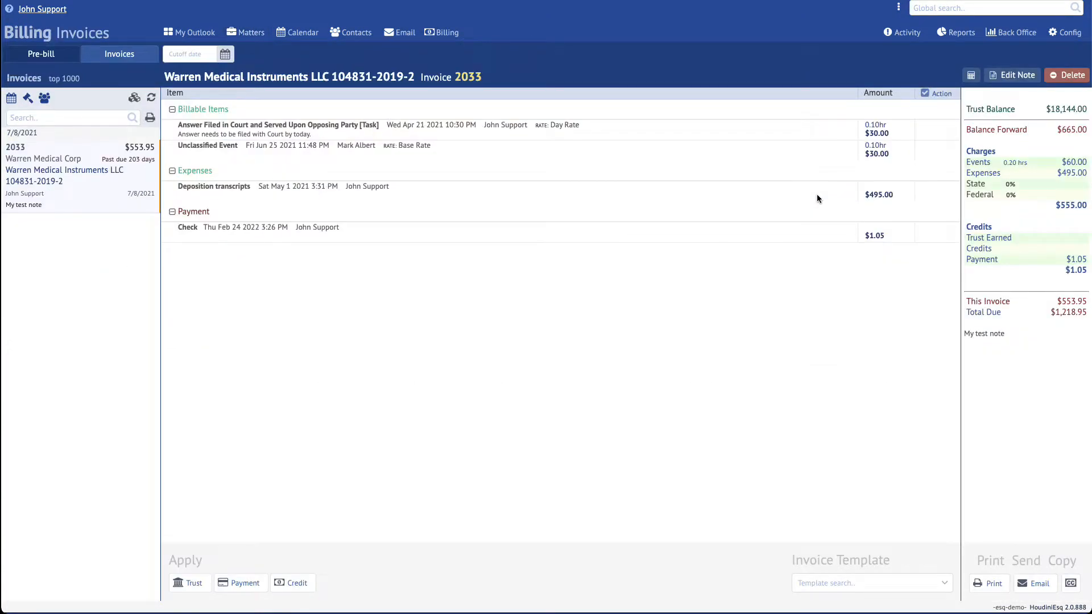
click(253, 583)
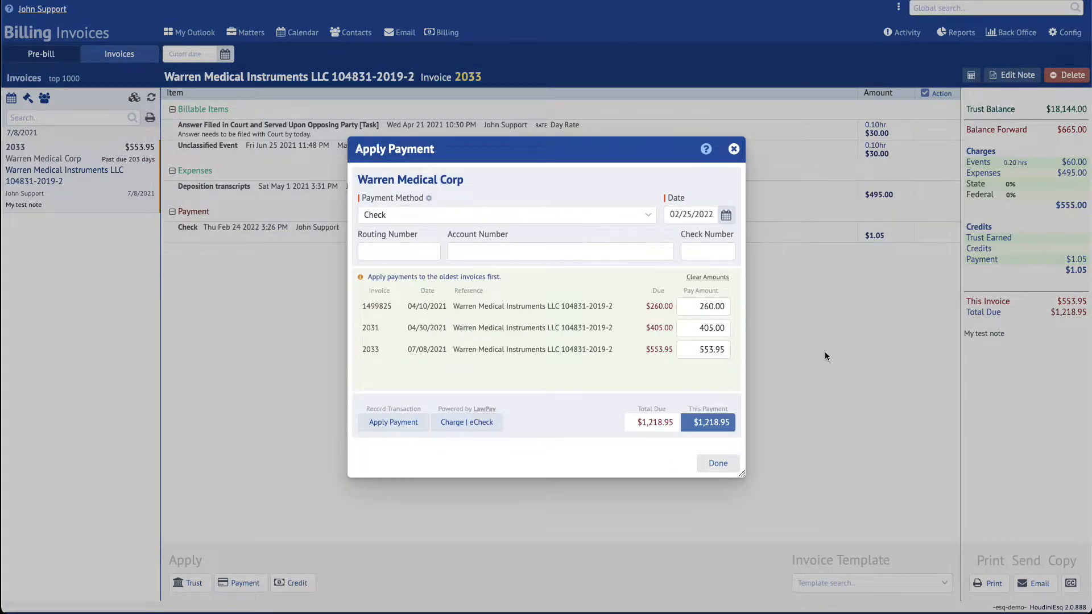
- Start a LawPay card charge, autofill the billing details, and enter the card number and CVV
click(476, 422)
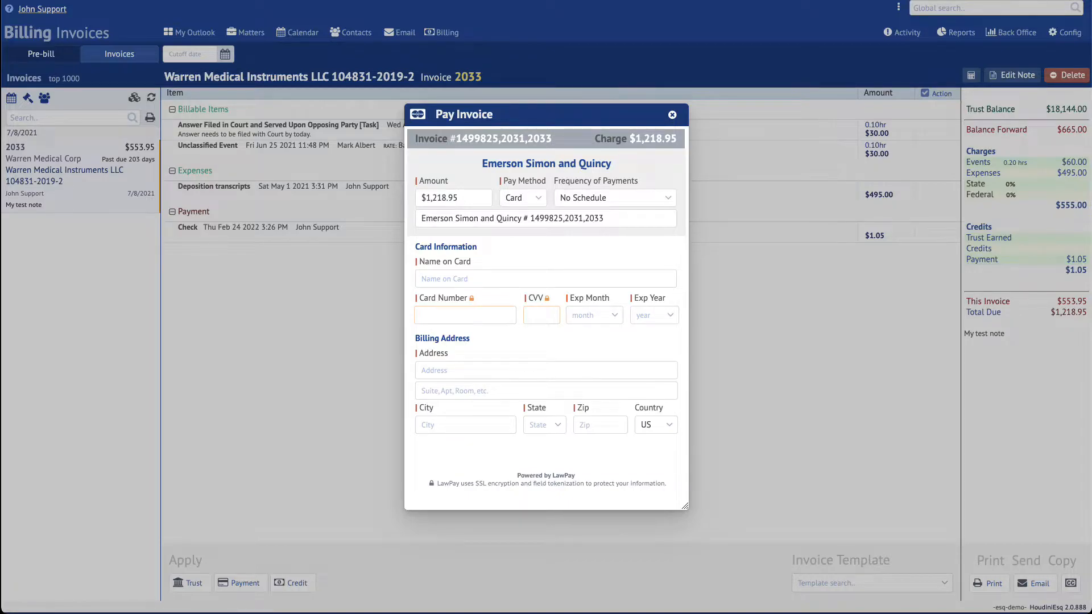
click(482, 279)
click(479, 297)
text(4000 0000 0000 0002)
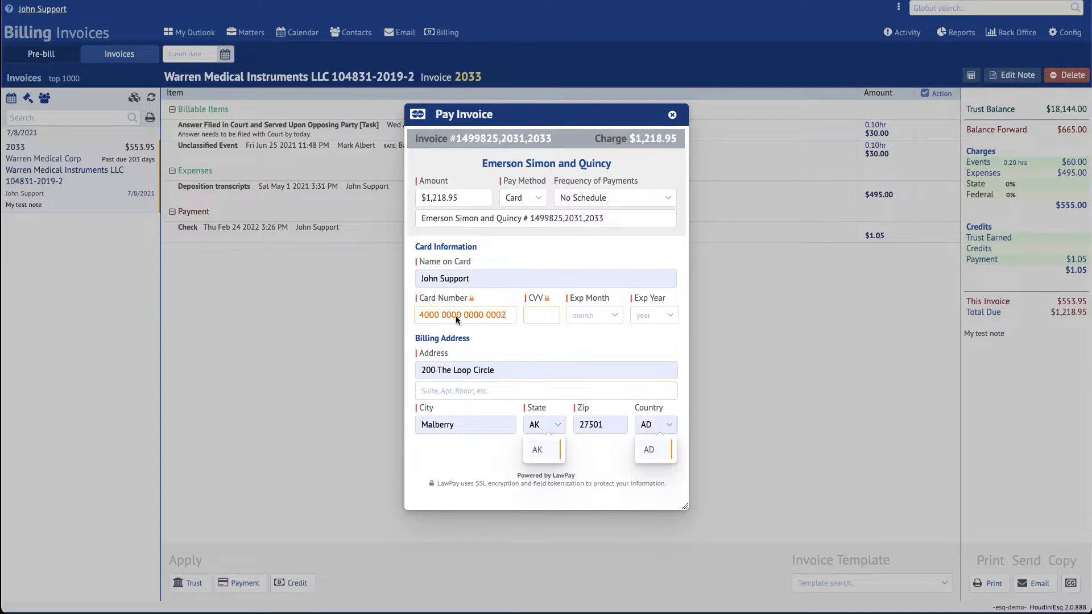
click(536, 311)
text(123)
- Set expiry 03 Mar 2023, use the saved receipt e-mail, submit, and dismiss the decline notice
click(613, 316)
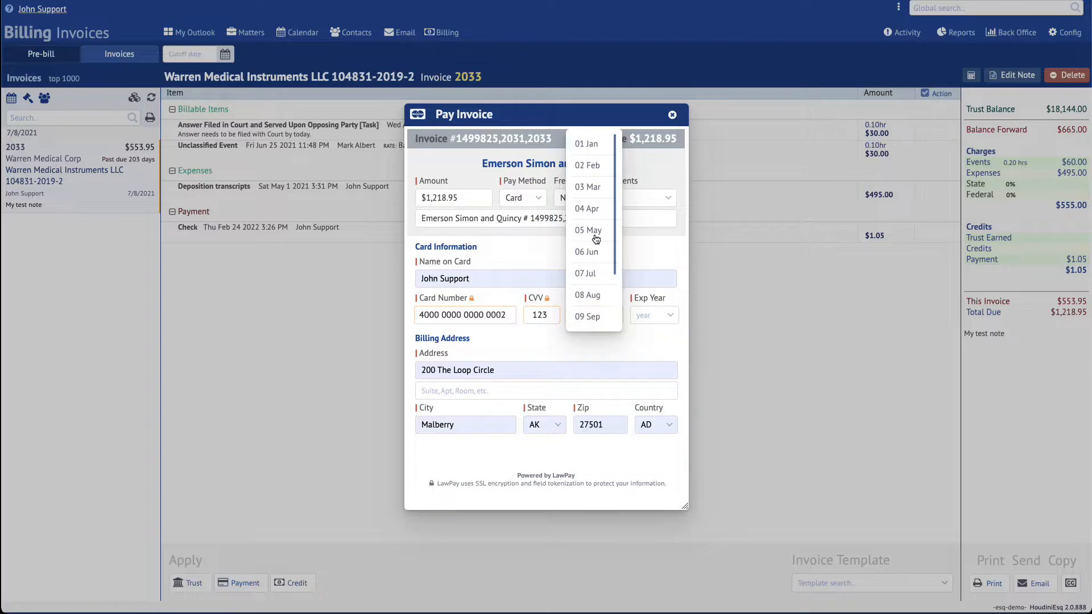
click(594, 193)
click(669, 315)
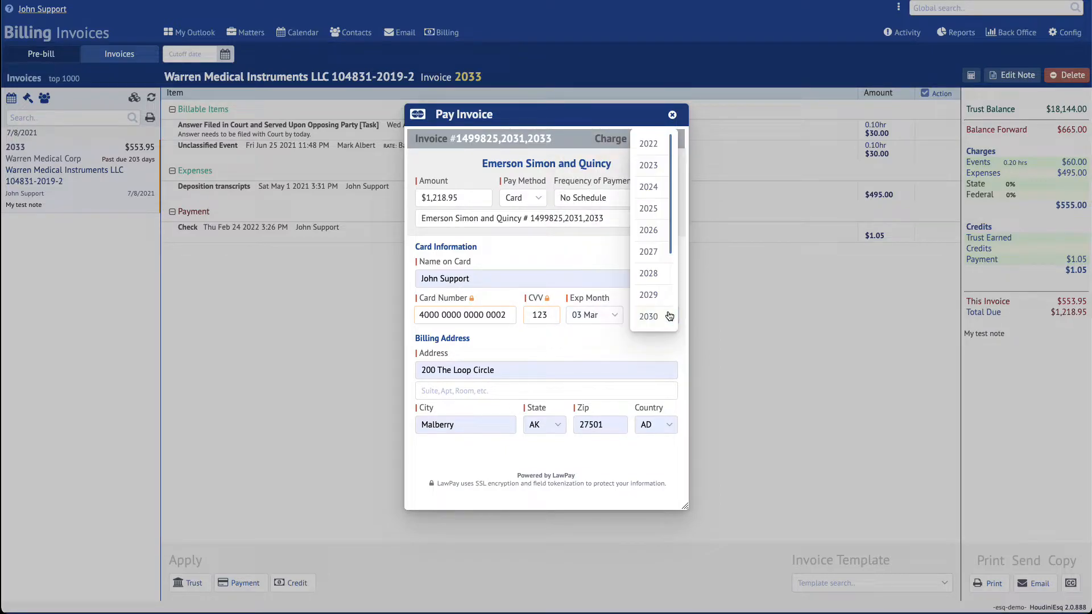
click(654, 168)
click(551, 471)
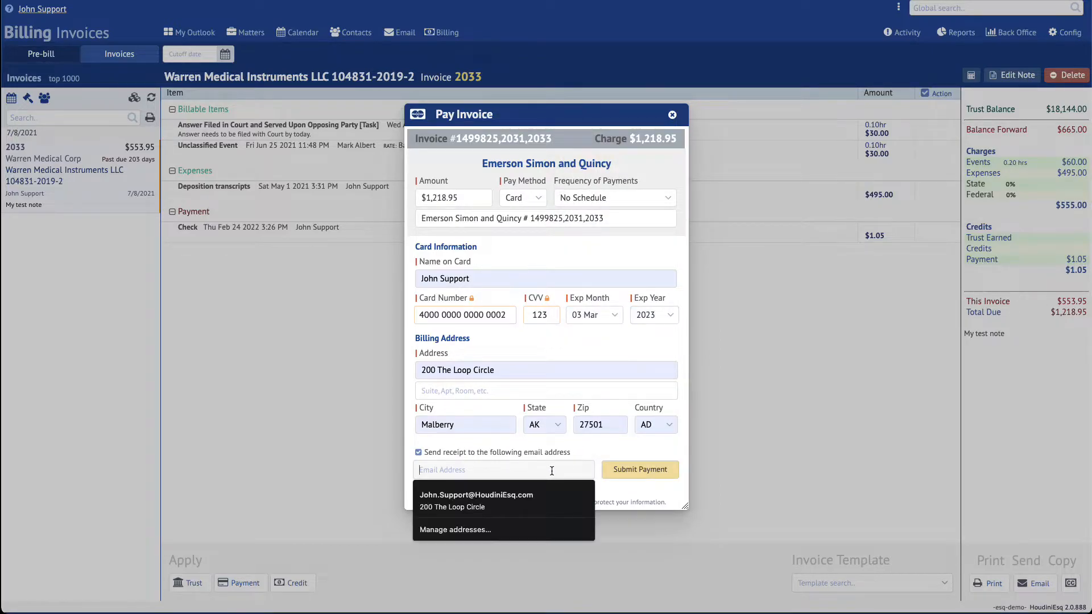
click(547, 494)
click(627, 476)
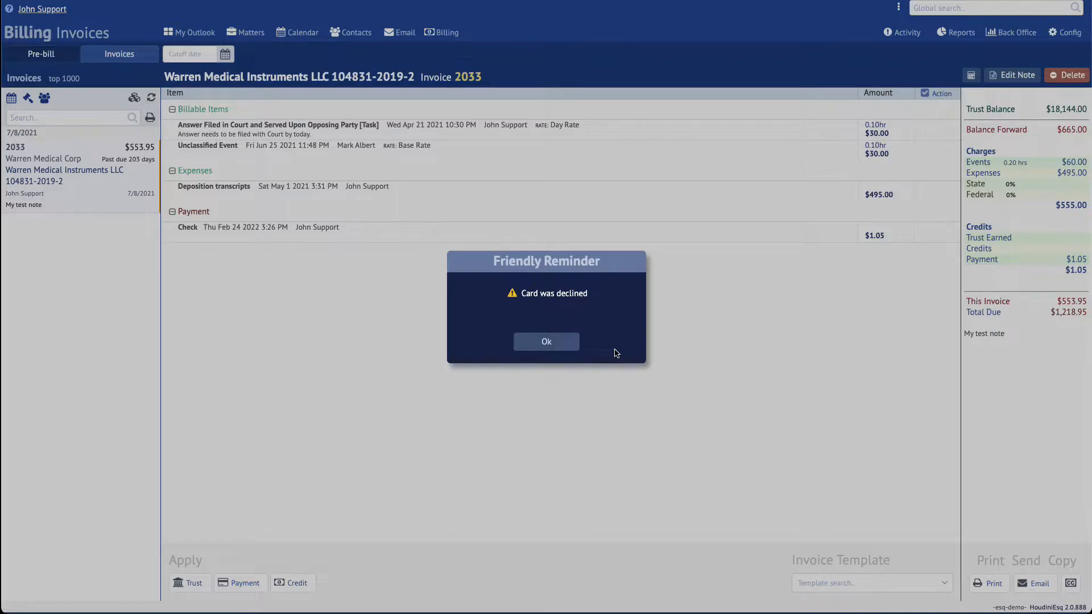
click(562, 342)
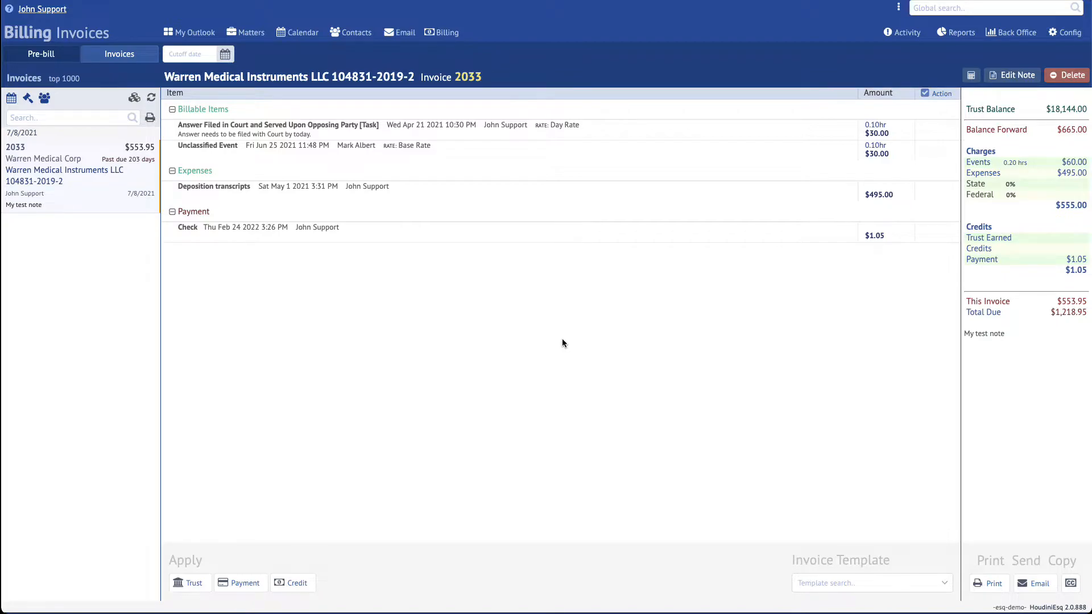
- Reopen the LawPay card charge with autofilled billing details, a new card number and CVV
click(239, 583)
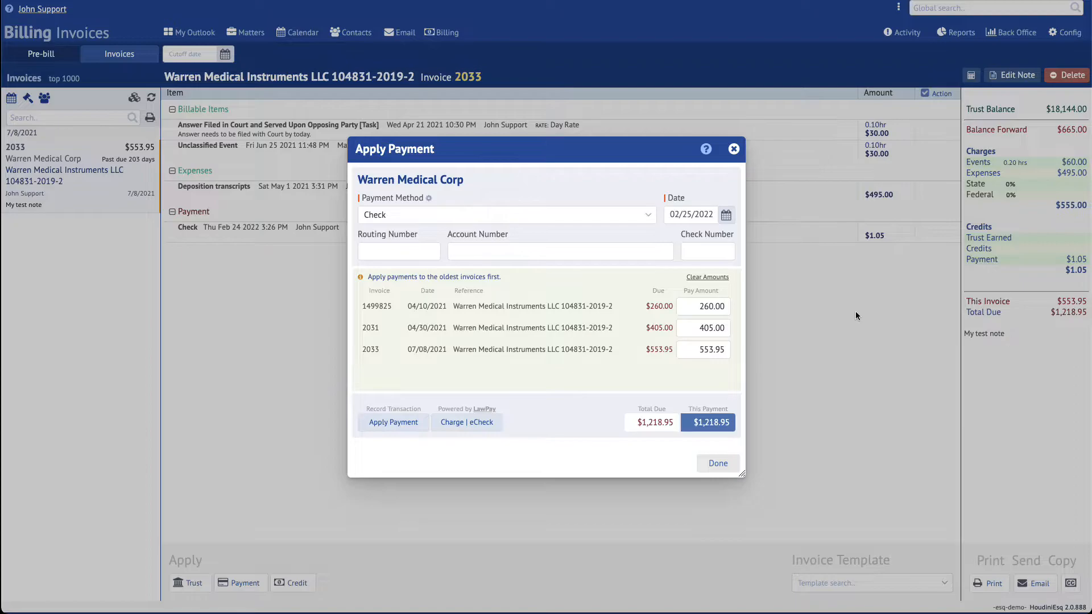
click(469, 424)
click(489, 279)
click(485, 321)
text(4242 4242 4242 4242)
click(539, 314)
text(123)
- Set expiry 04 Apr 2023, use the saved receipt e-mail, and submit the $1,218.95 charge
click(592, 314)
click(596, 225)
click(664, 314)
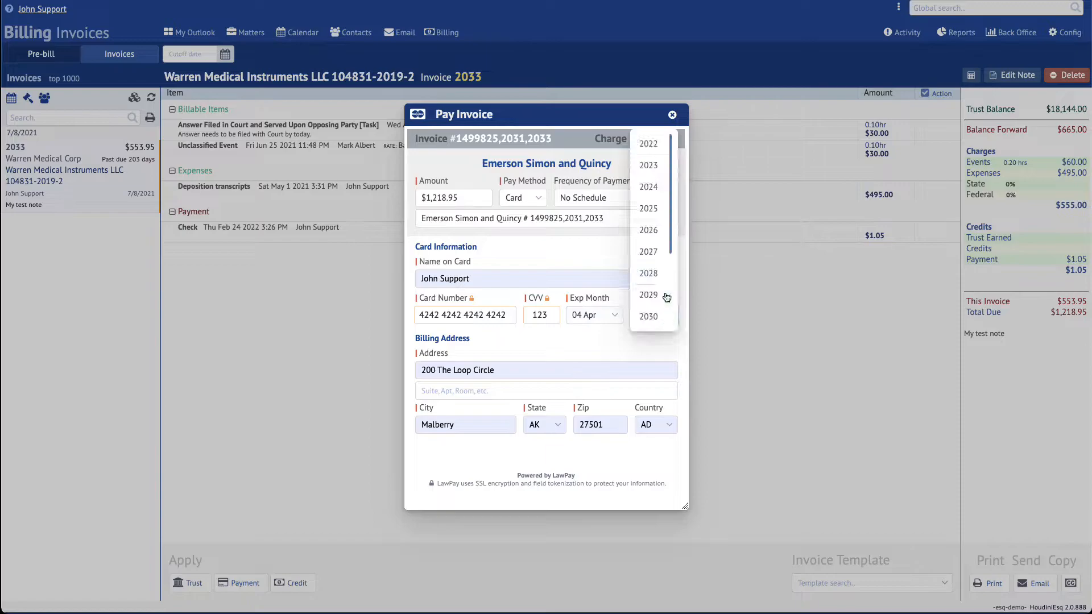
click(660, 172)
click(466, 470)
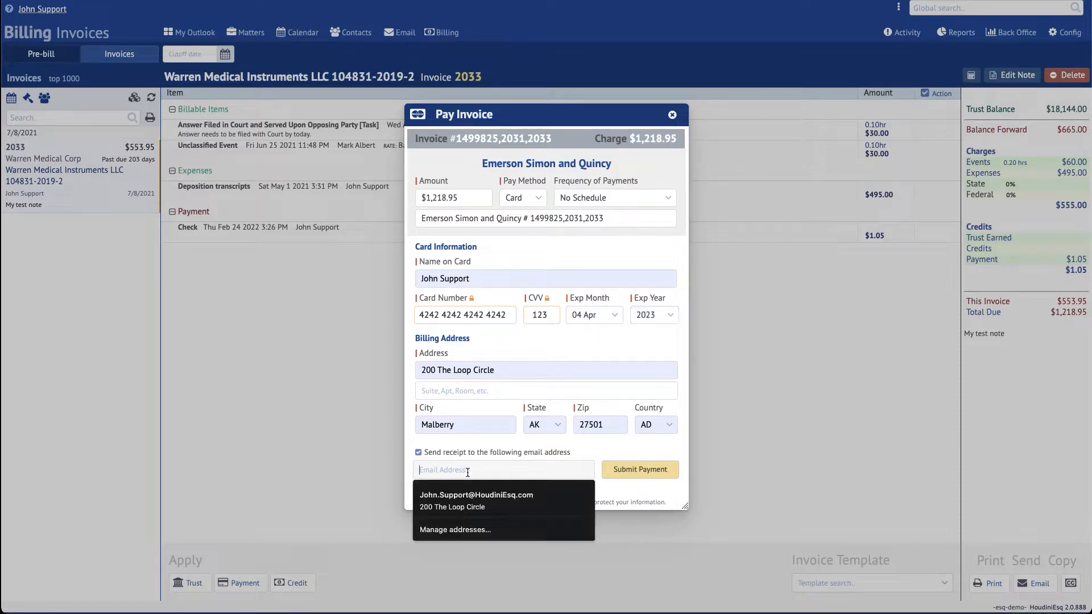
click(474, 504)
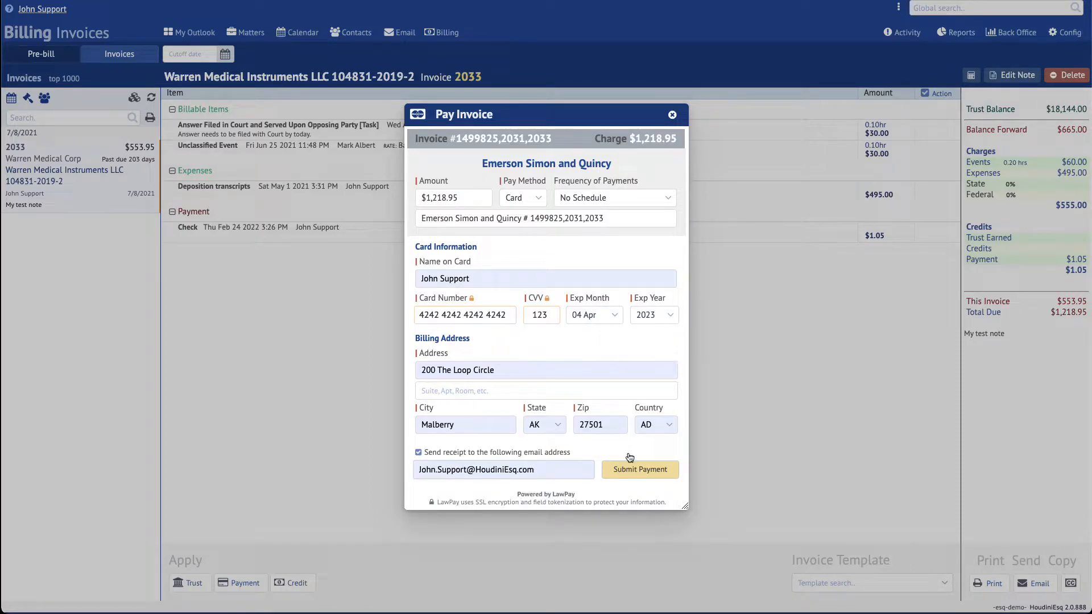
click(639, 470)
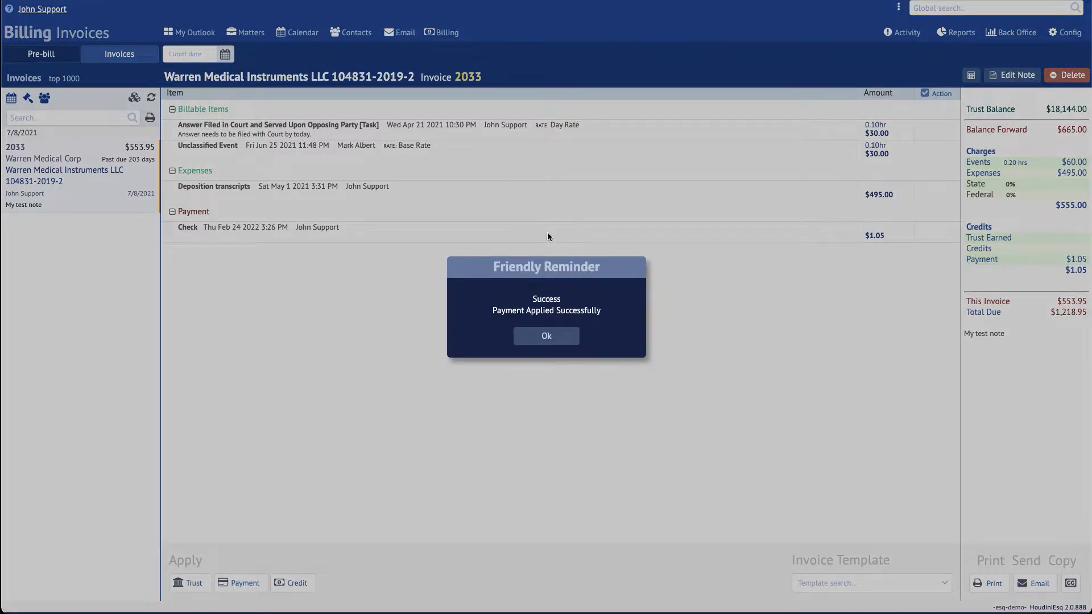
click(566, 339)
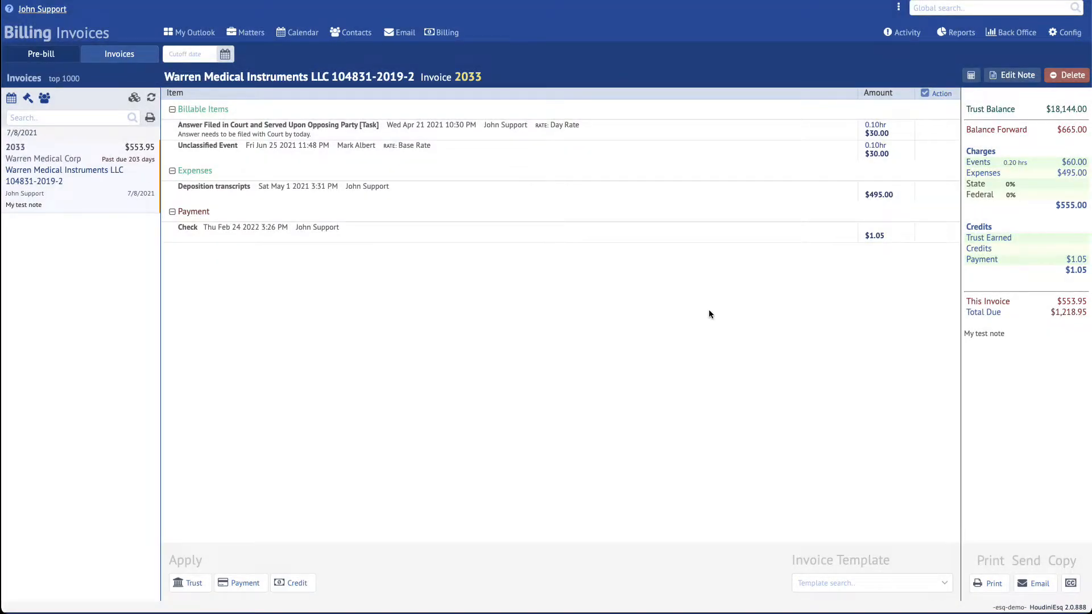
- Show paid invoices in Billing Invoices and the Warren Medical matter's Invoices, then open Reports > Payments
click(150, 102)
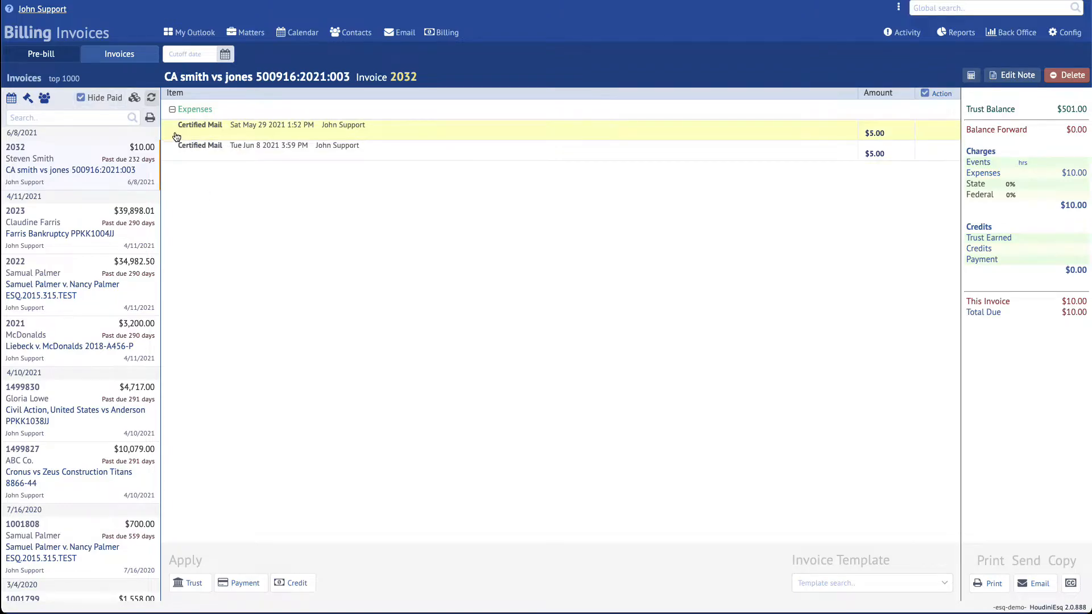
click(103, 101)
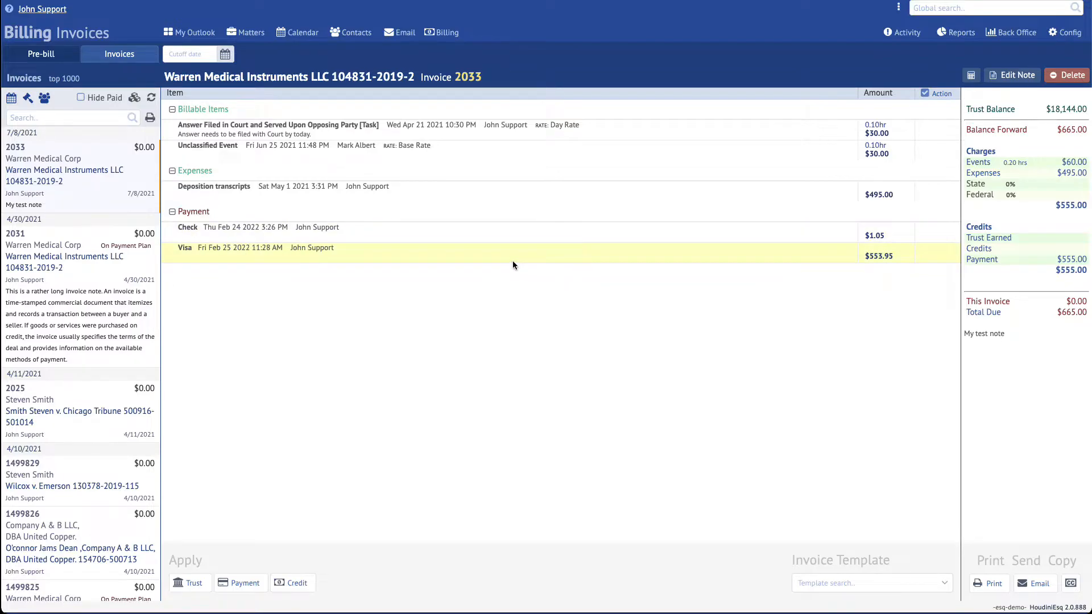
click(248, 33)
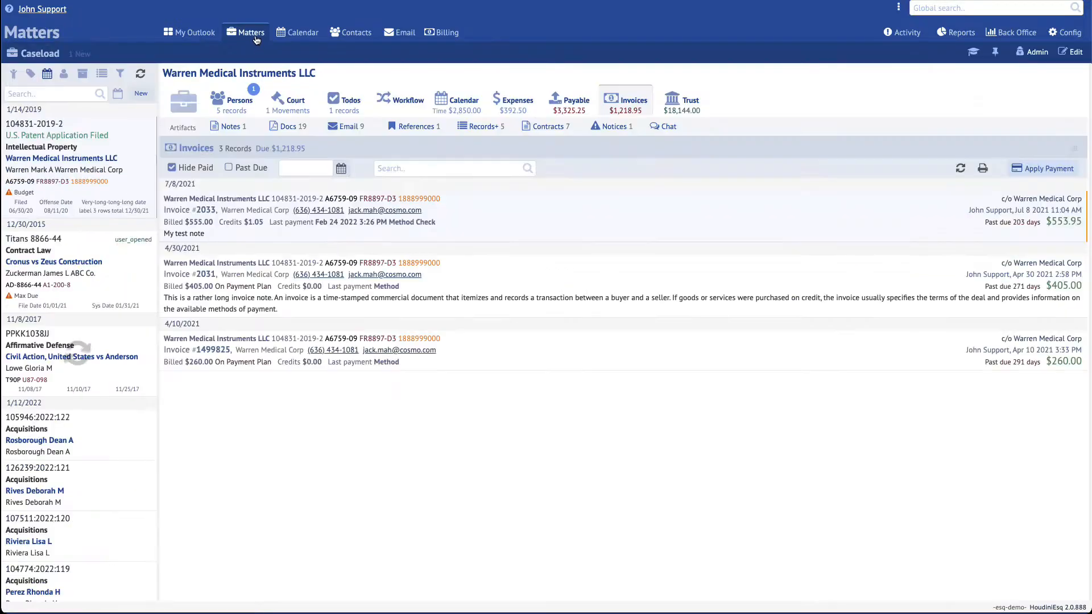
click(617, 114)
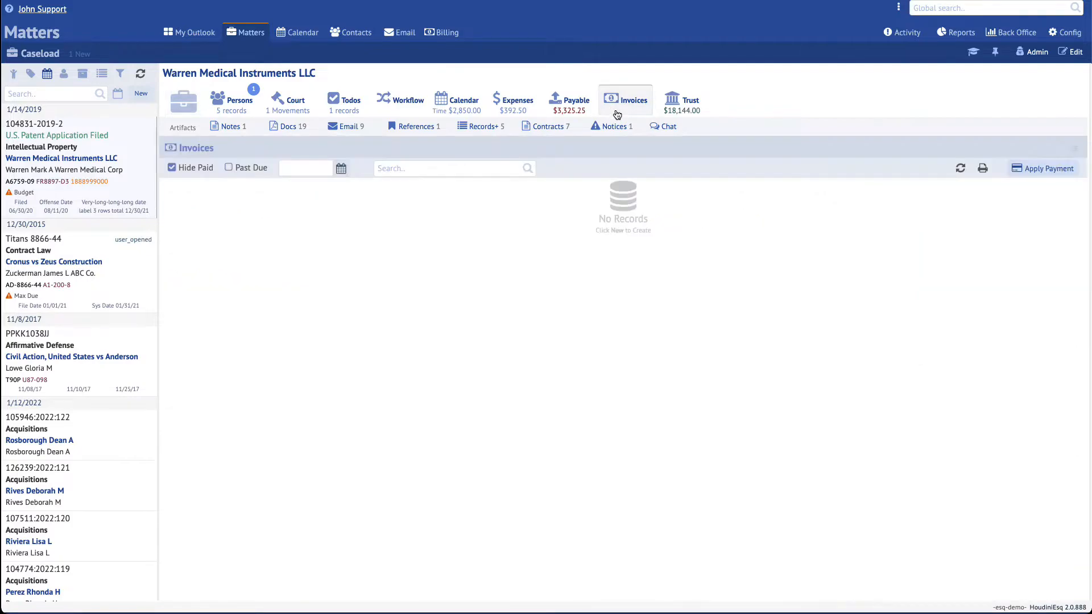
click(187, 168)
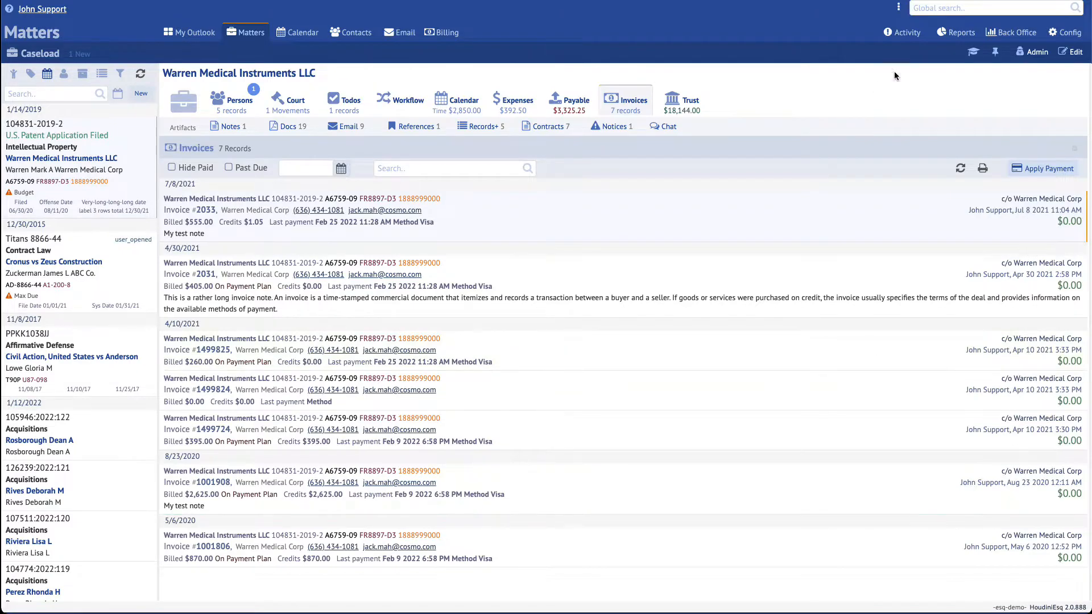
click(956, 33)
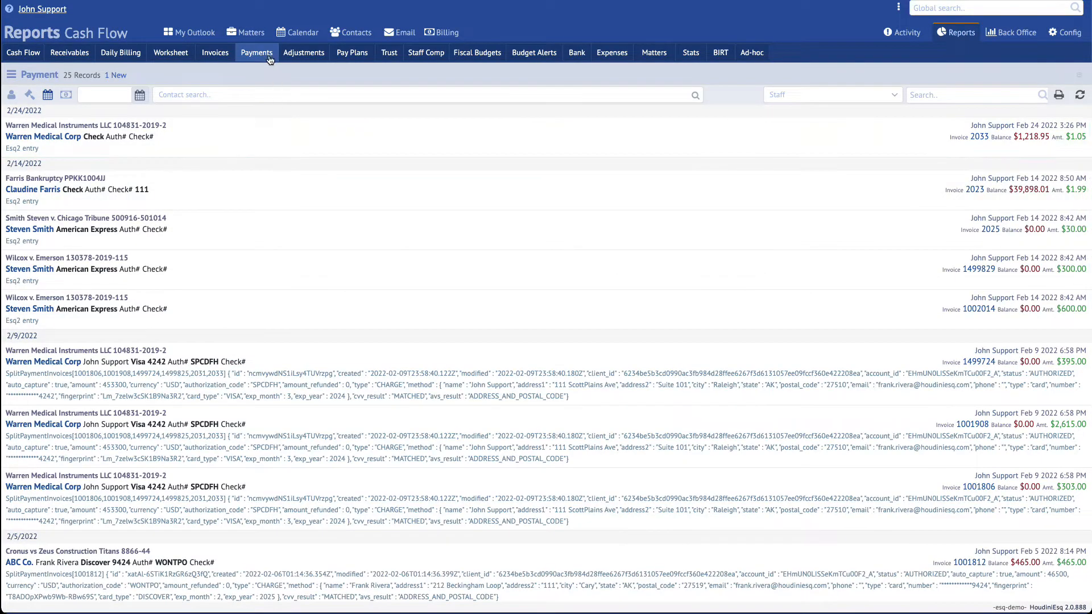
- Refresh the Payments report and open invoice 2033 from its first 2/25/2022 Visa payment
click(1079, 94)
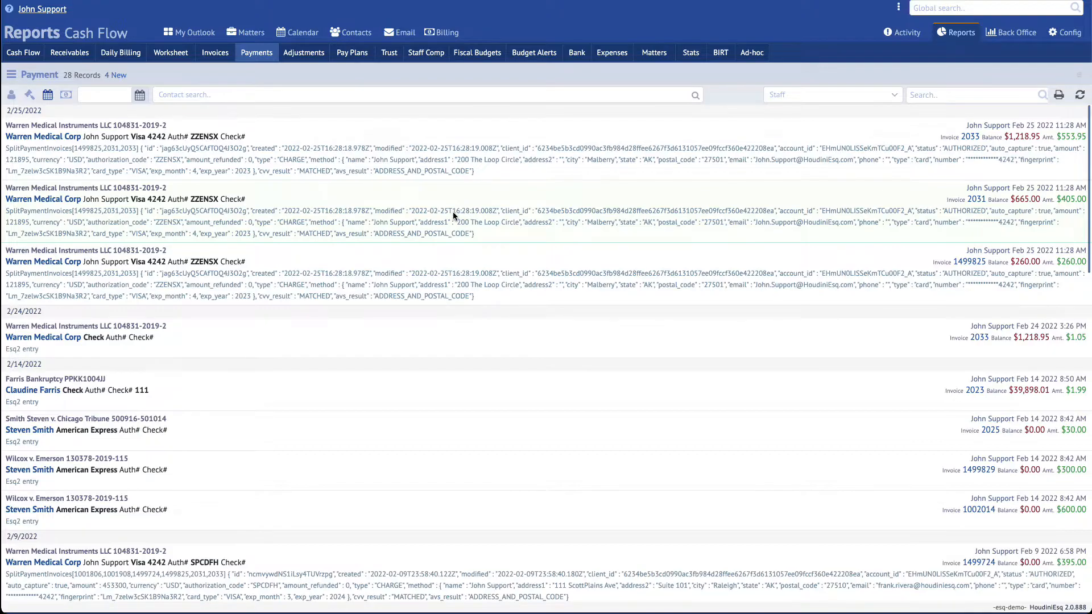
click(570, 155)
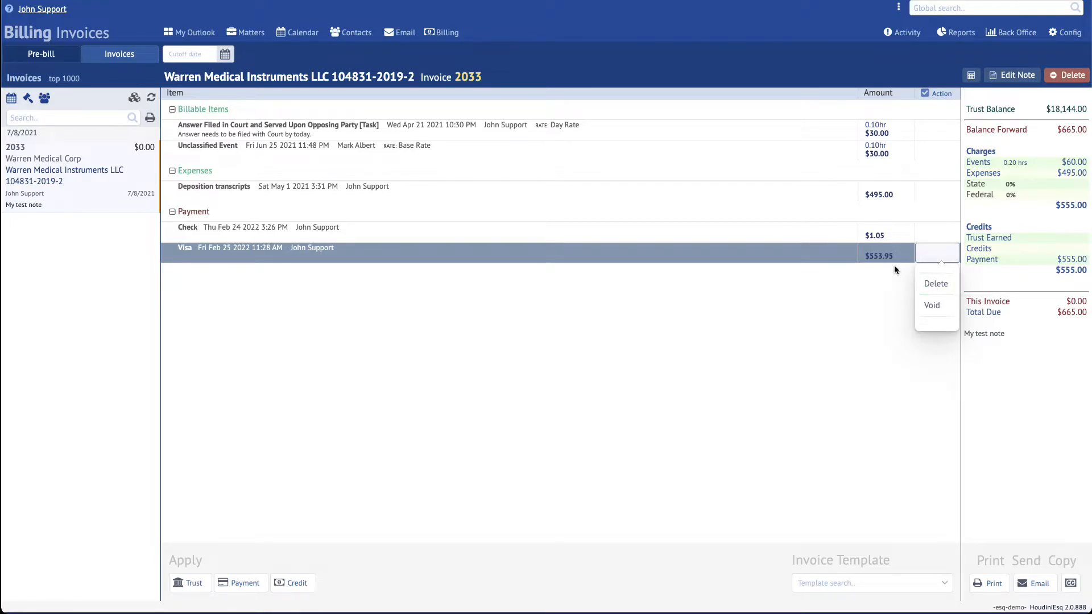
- Void the $553.95 Visa payment with the memo 'Check revd sent to wrong address. #12345'
click(932, 306)
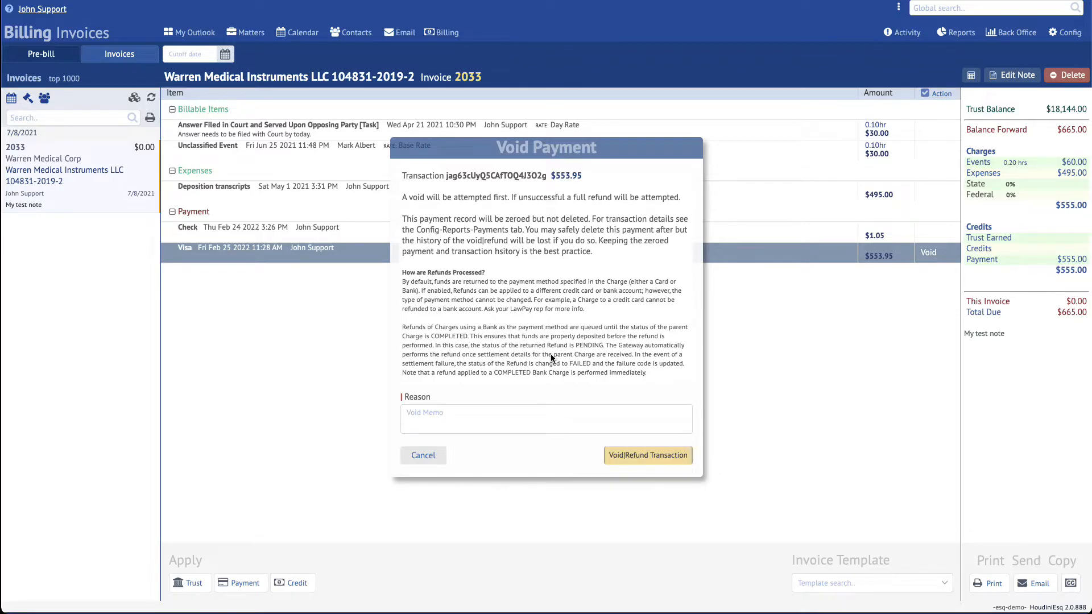
click(510, 421)
text(Check re)
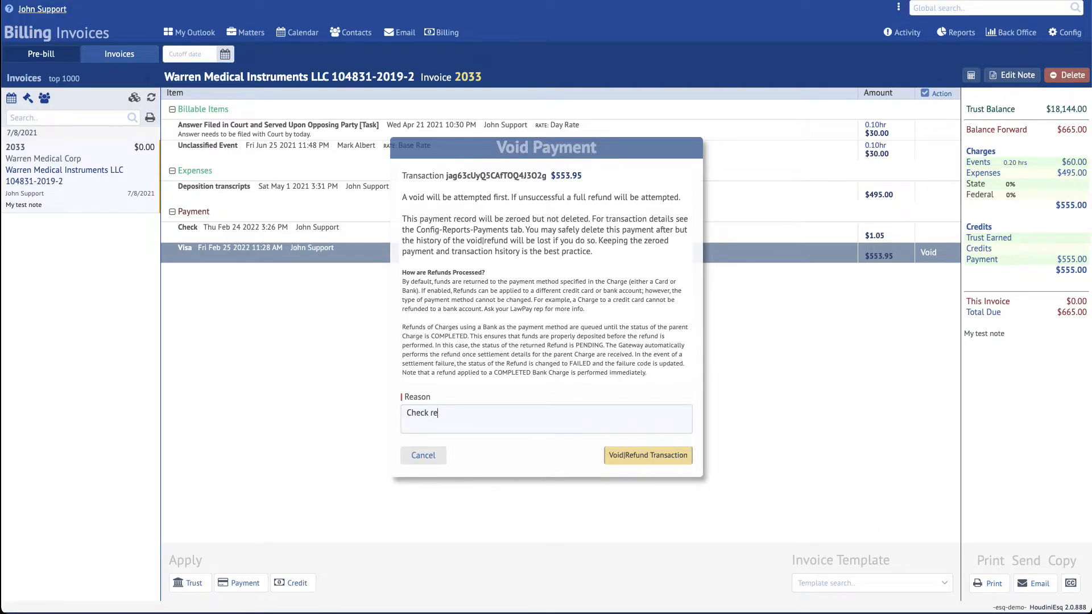
text(vd sent to wrong address. #12345)
click(654, 459)
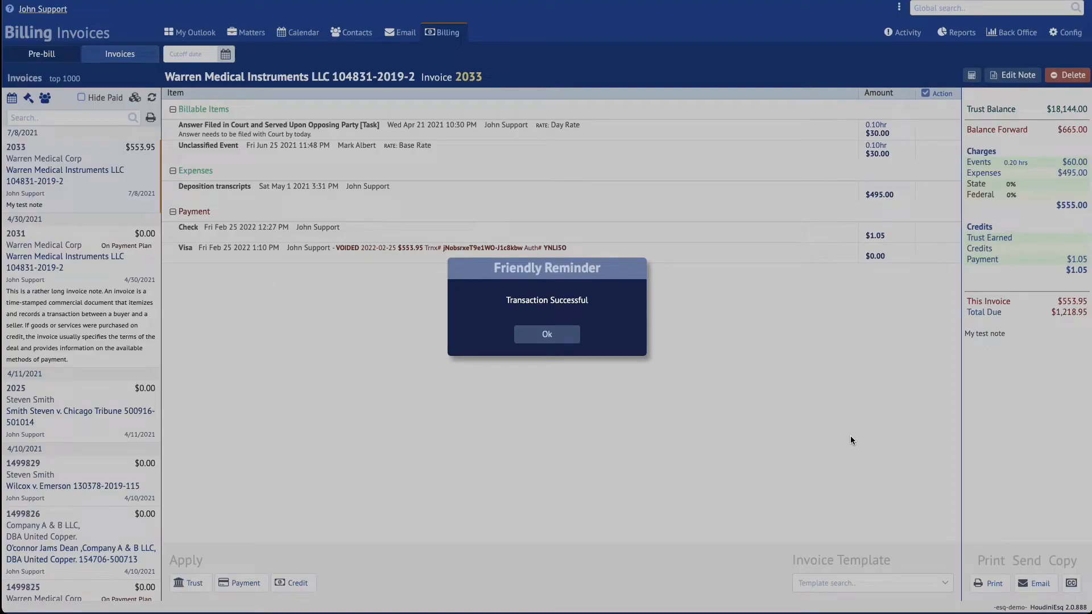
- Dismiss the void notice, leave the $1.05 check payment unchanged, and refresh the Payments report
click(557, 335)
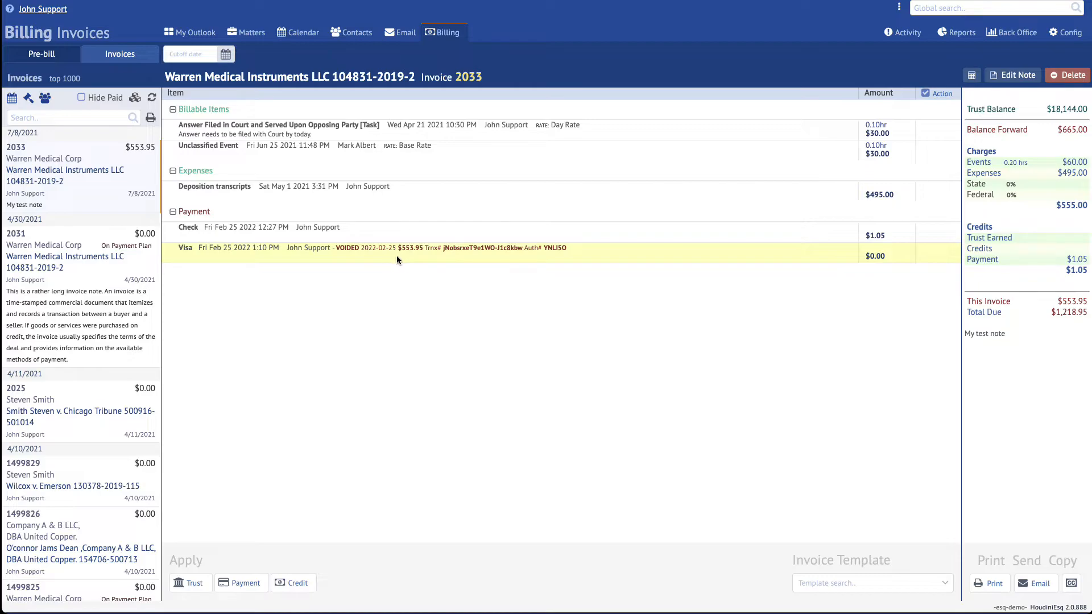
click(936, 235)
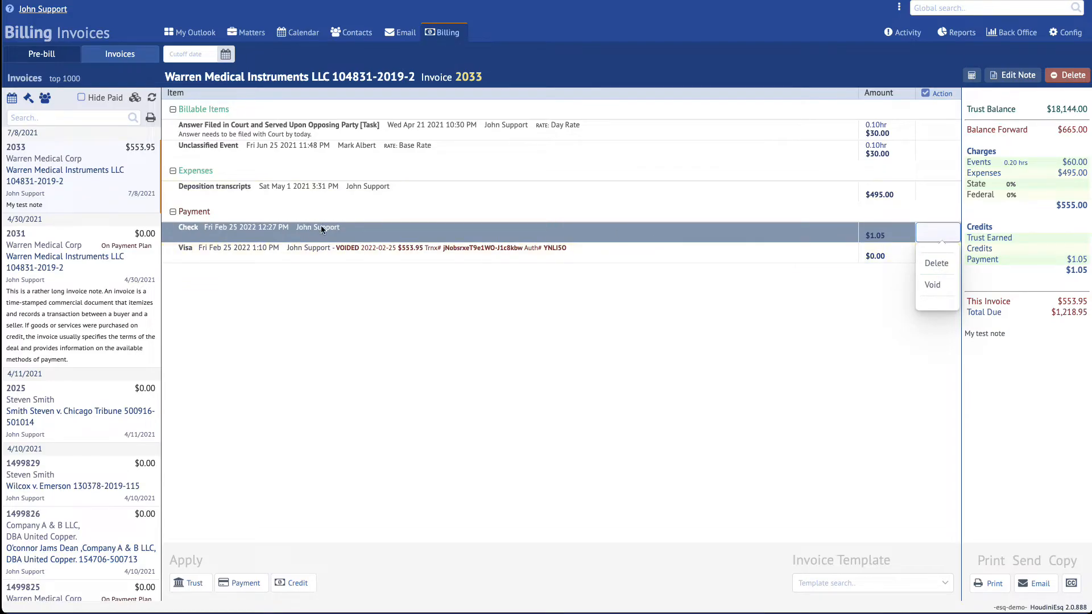
click(762, 341)
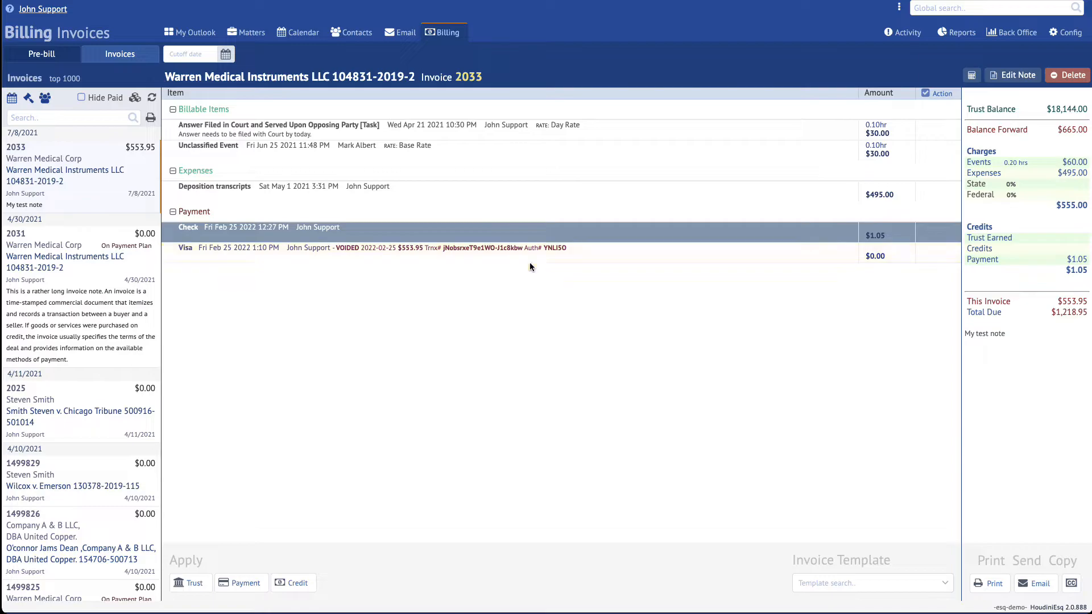
click(957, 32)
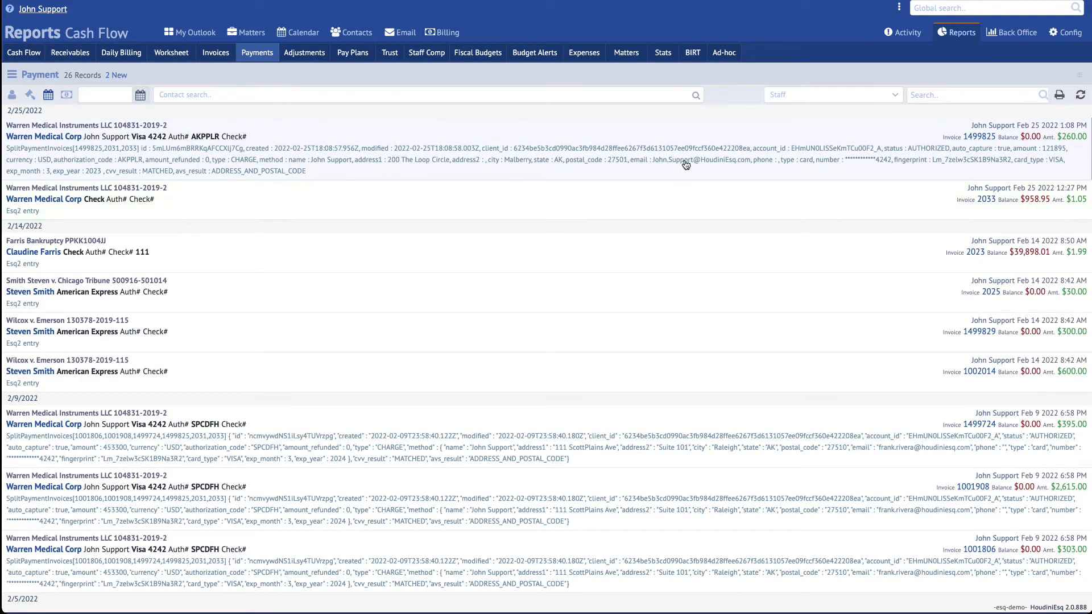
click(1080, 94)
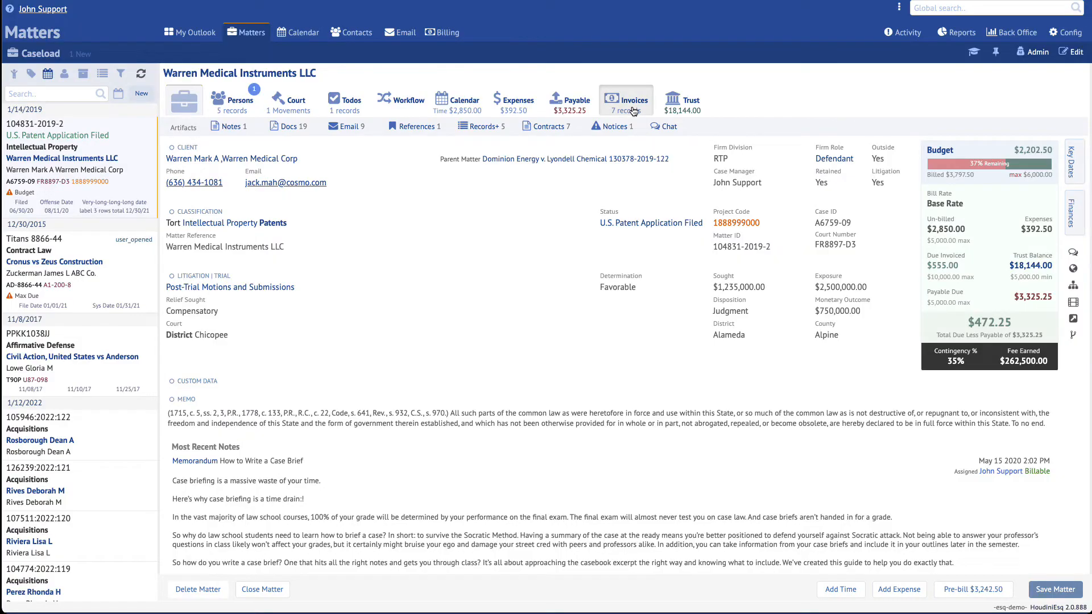
- Open the LawPay Pay Invoice form for invoice 2033 and set the pay method to Check
click(622, 103)
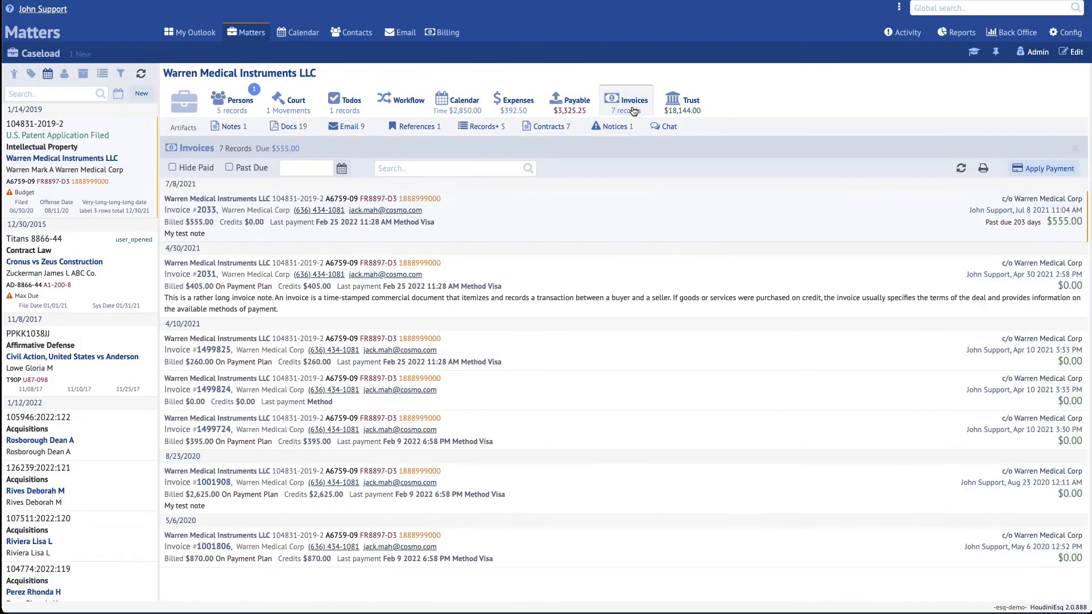
click(1046, 168)
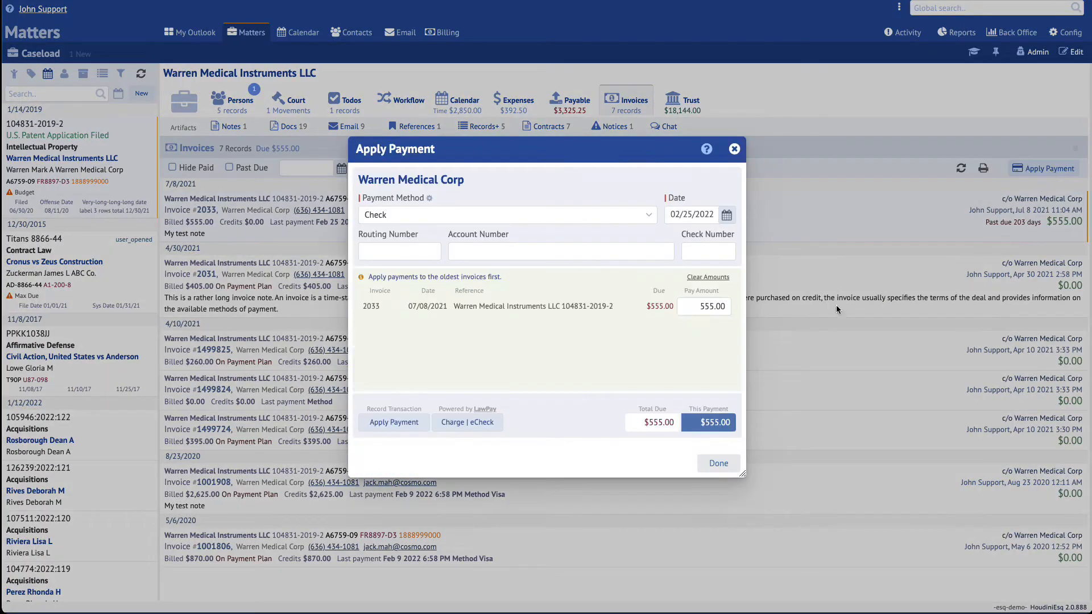
click(460, 424)
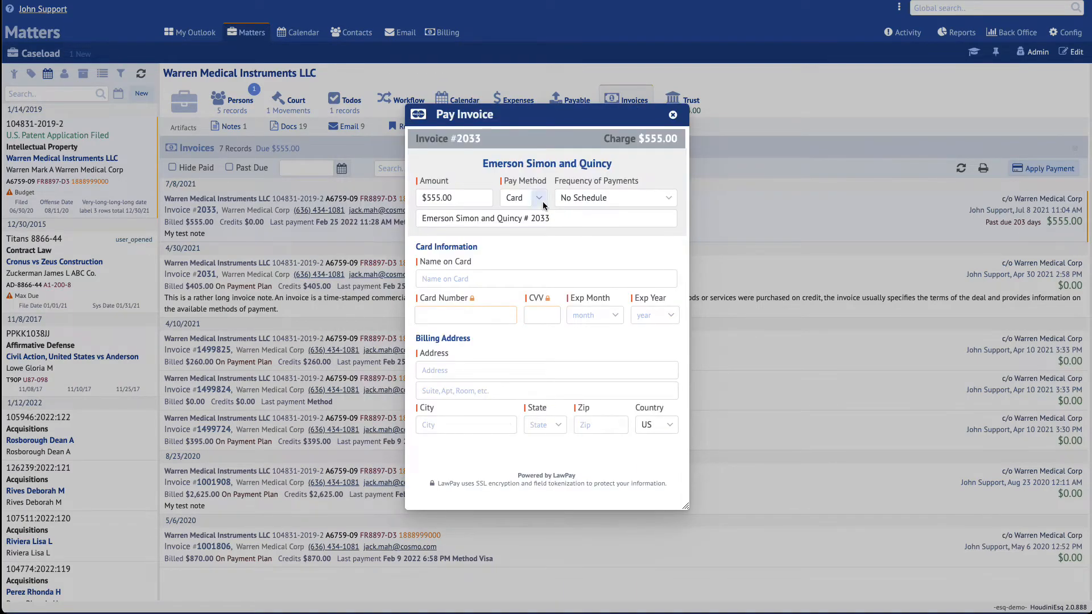
click(538, 198)
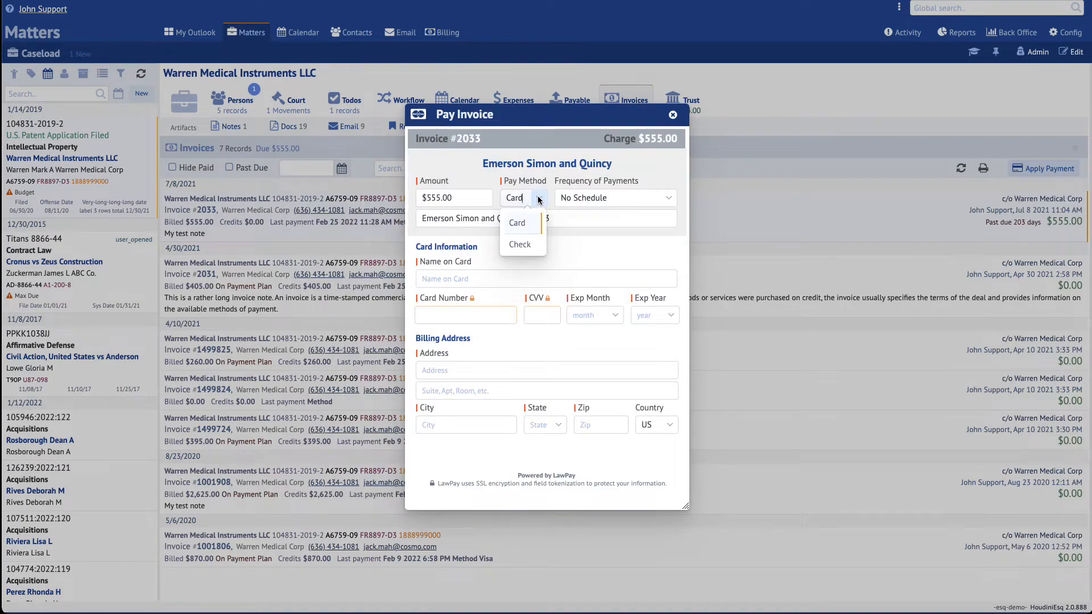
click(522, 244)
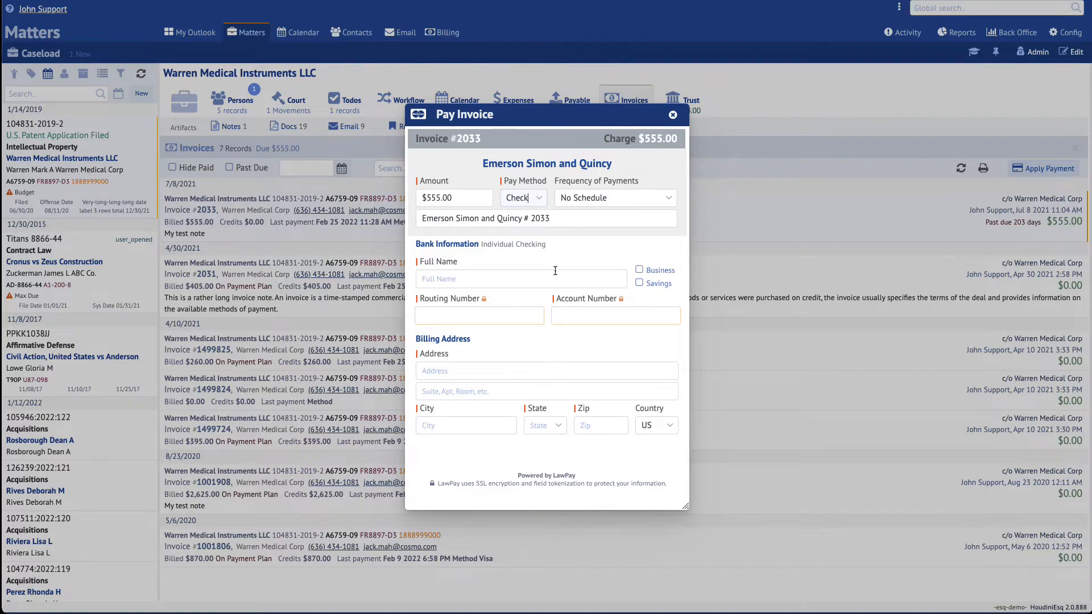
click(538, 199)
click(529, 230)
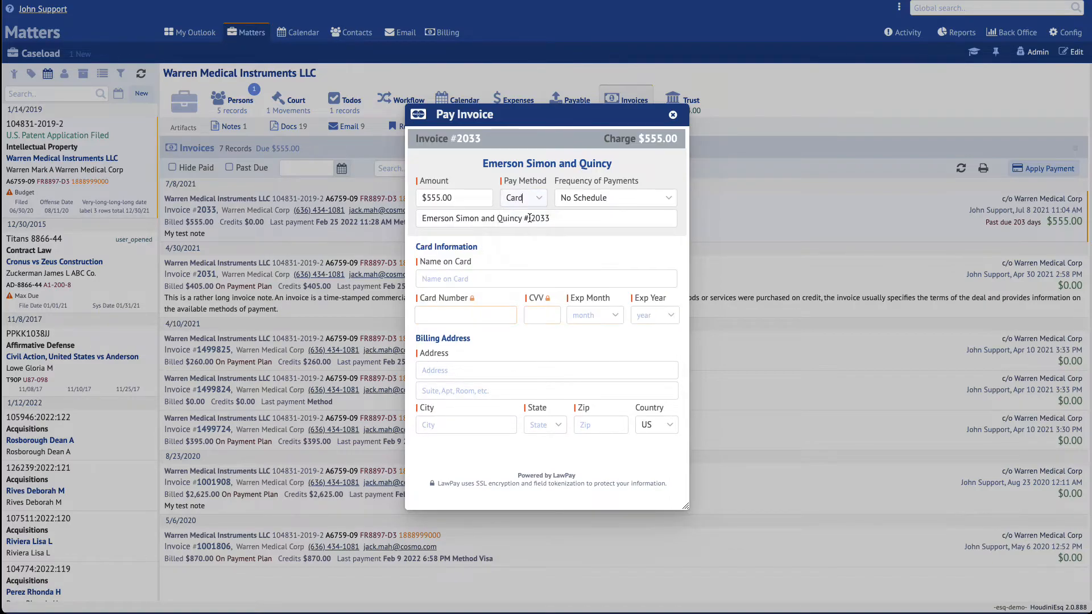
click(537, 198)
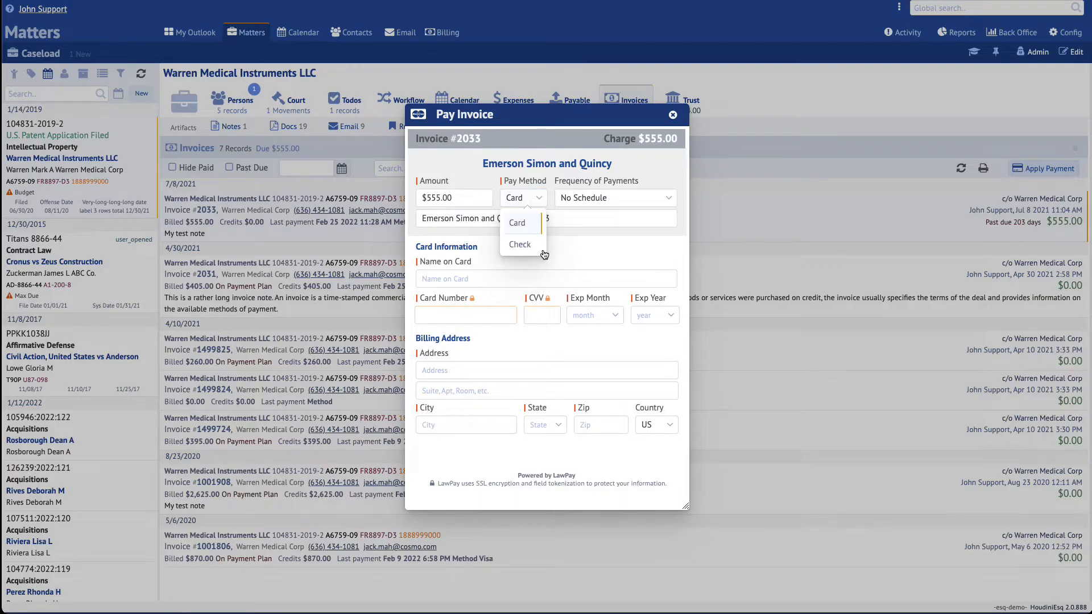
click(524, 245)
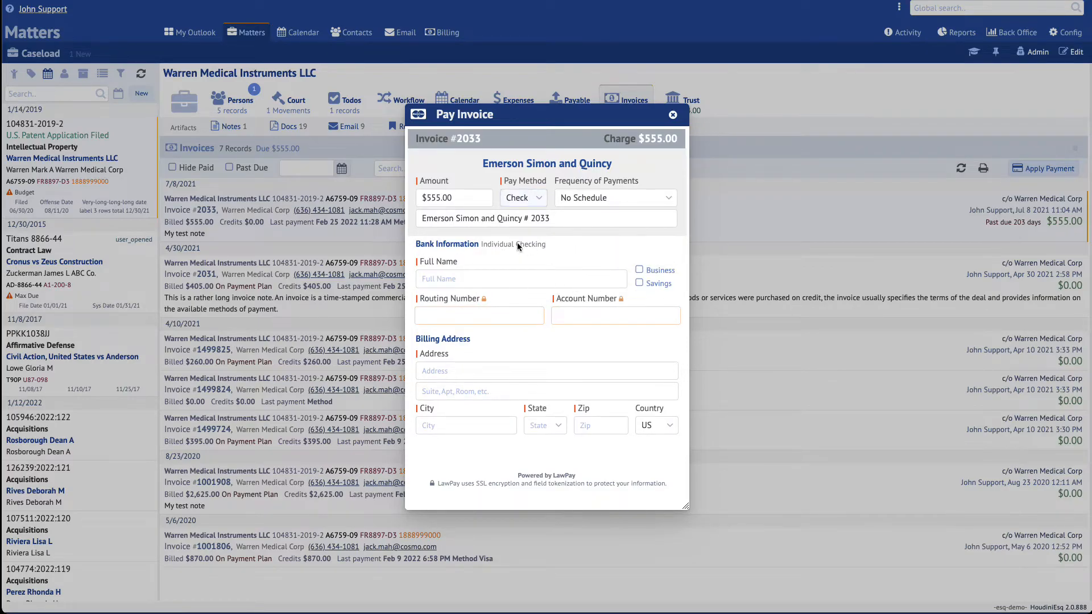
- Autofill the account holder's name and billing address from the saved entry
click(514, 277)
key(Down)
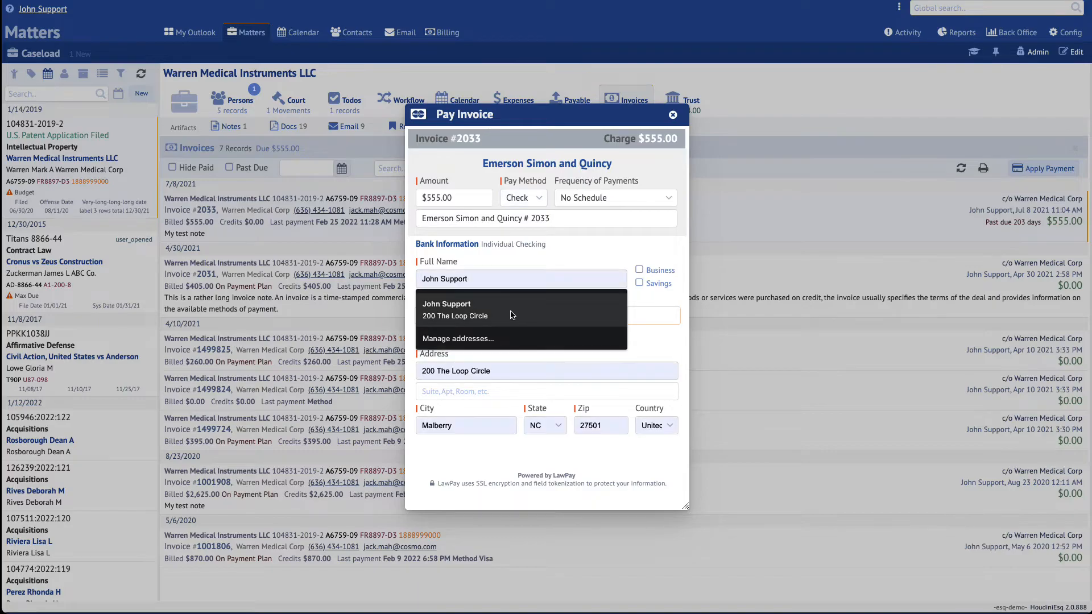
key(Return)
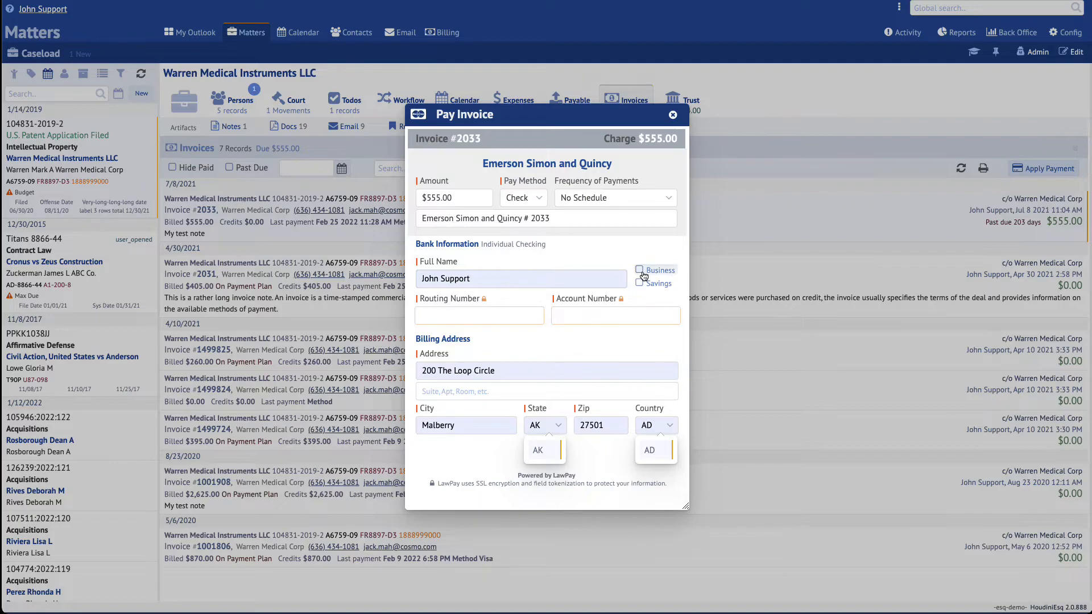
- Toggle the Business and Savings checkboxes, leaving the account as individual checking
click(664, 274)
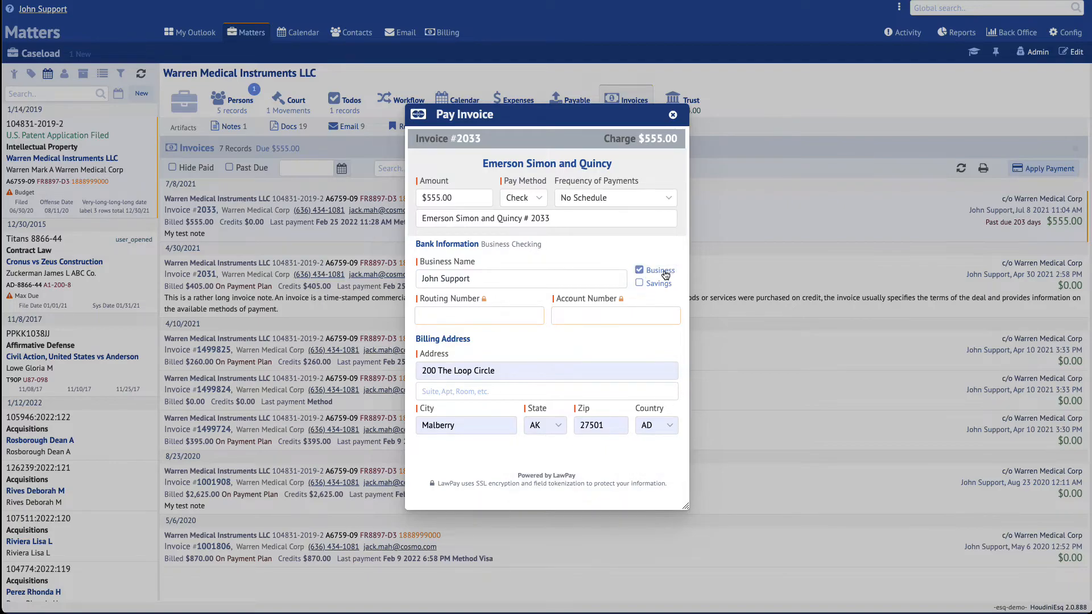
click(656, 286)
click(654, 271)
click(654, 284)
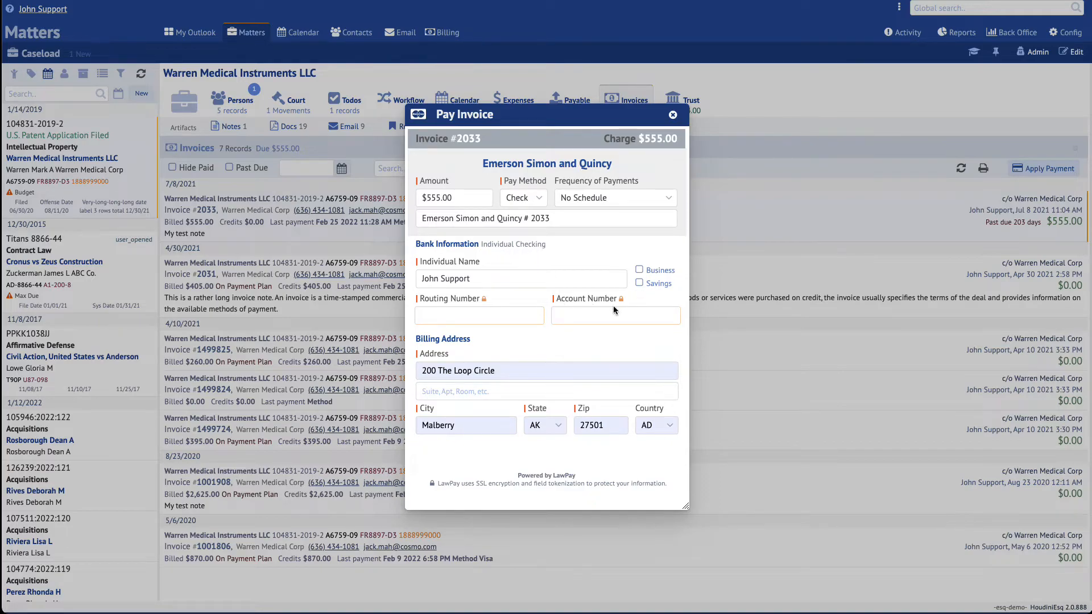
click(658, 286)
click(658, 286)
click(657, 272)
click(655, 285)
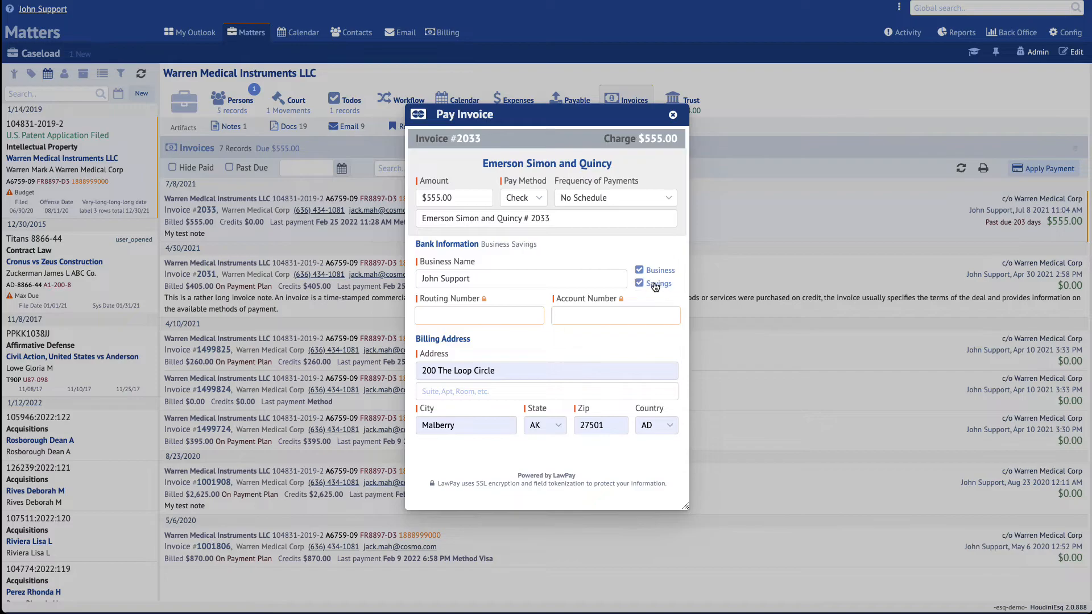
click(656, 285)
click(657, 270)
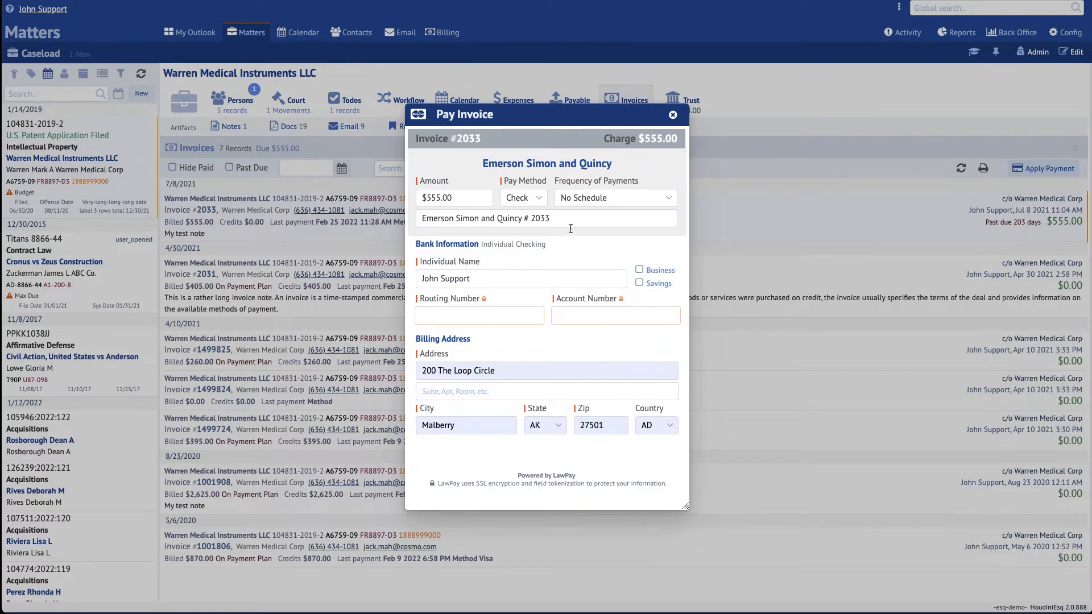
click(540, 203)
- Switch the pay method back to Card and go to the administrator Configuration page
click(531, 222)
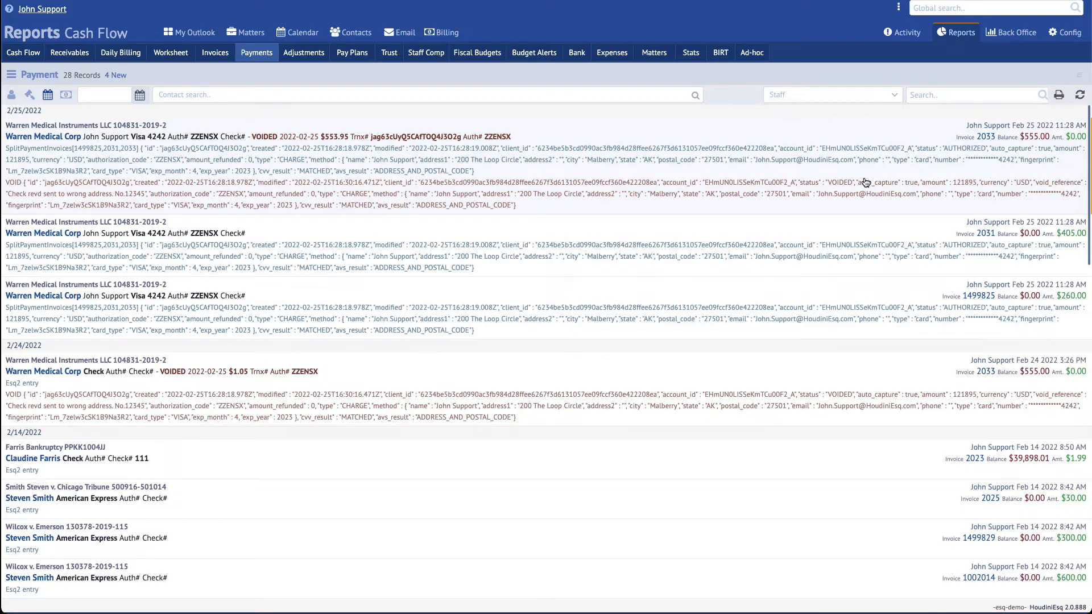
click(1065, 33)
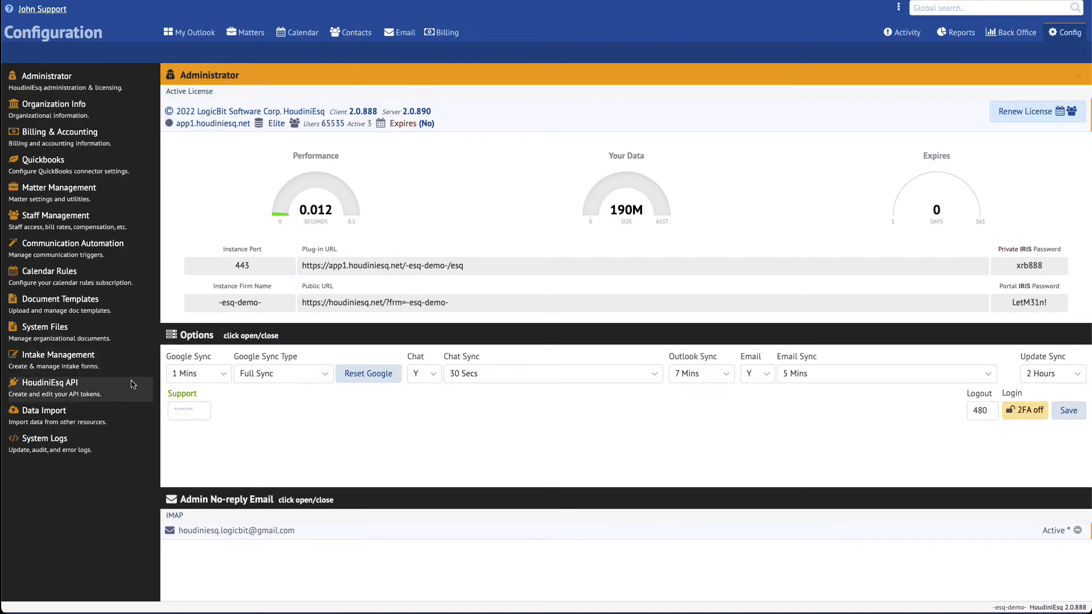
- Disconnect LawPay in Billing & Accounting, removing both LogicBit merchant accounts
click(82, 139)
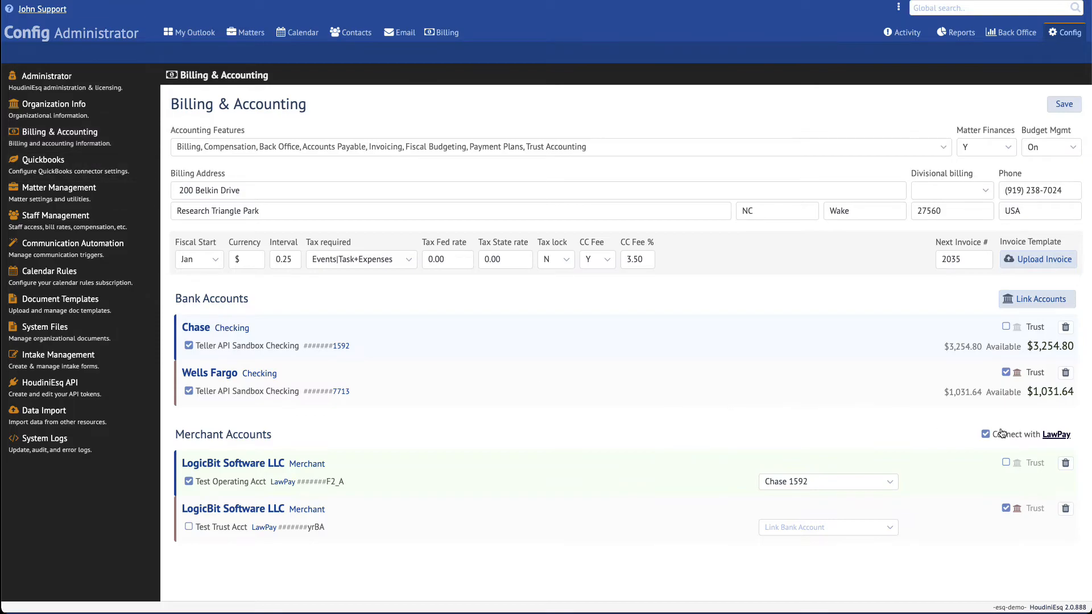
click(1017, 442)
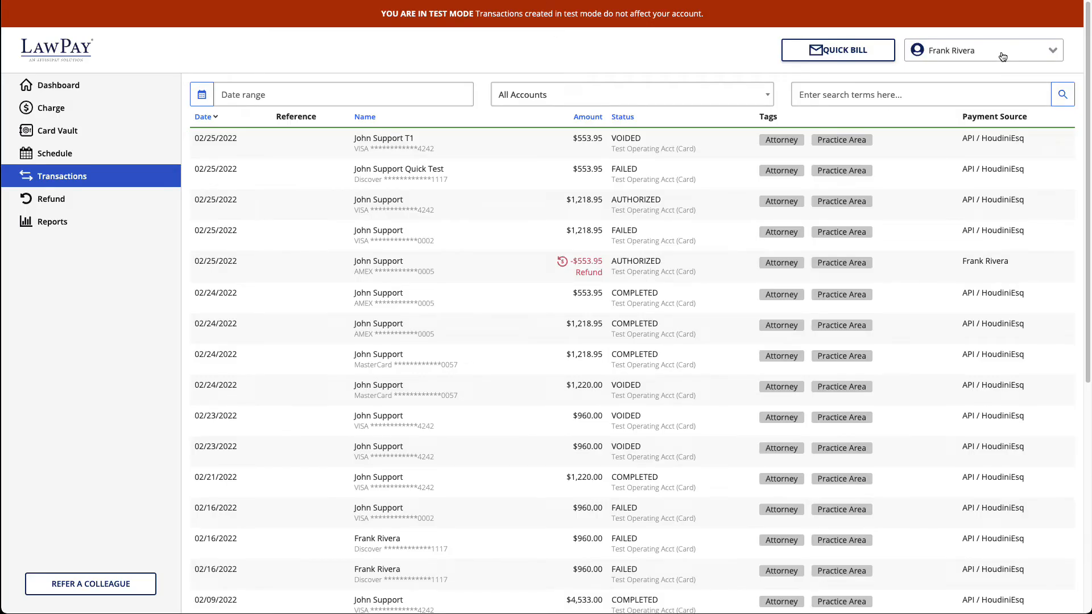
- Check the LawPay account menu, then close it without changes
click(1002, 57)
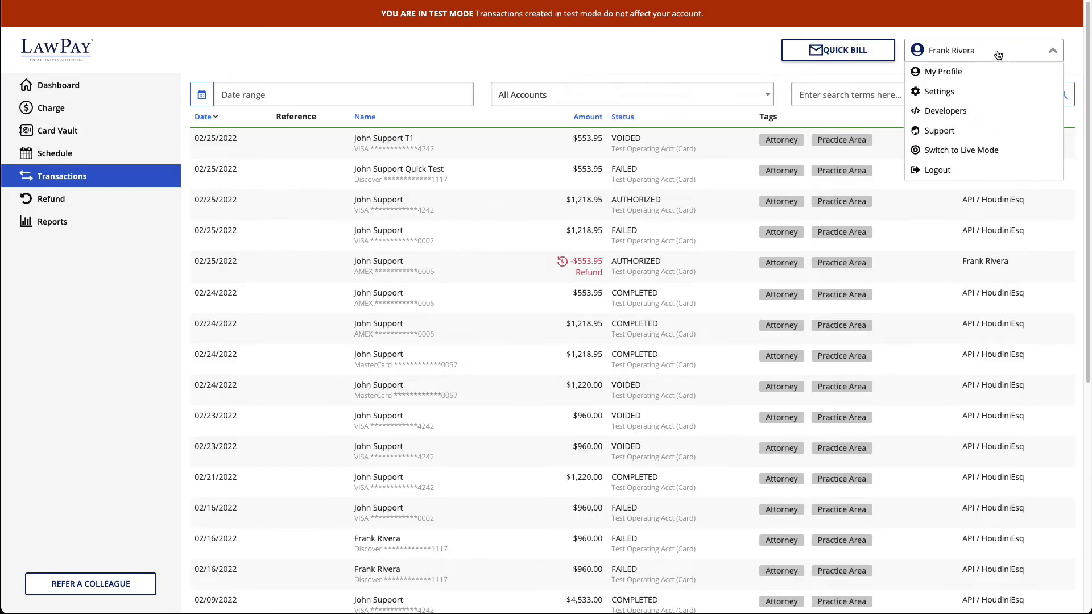
click(980, 112)
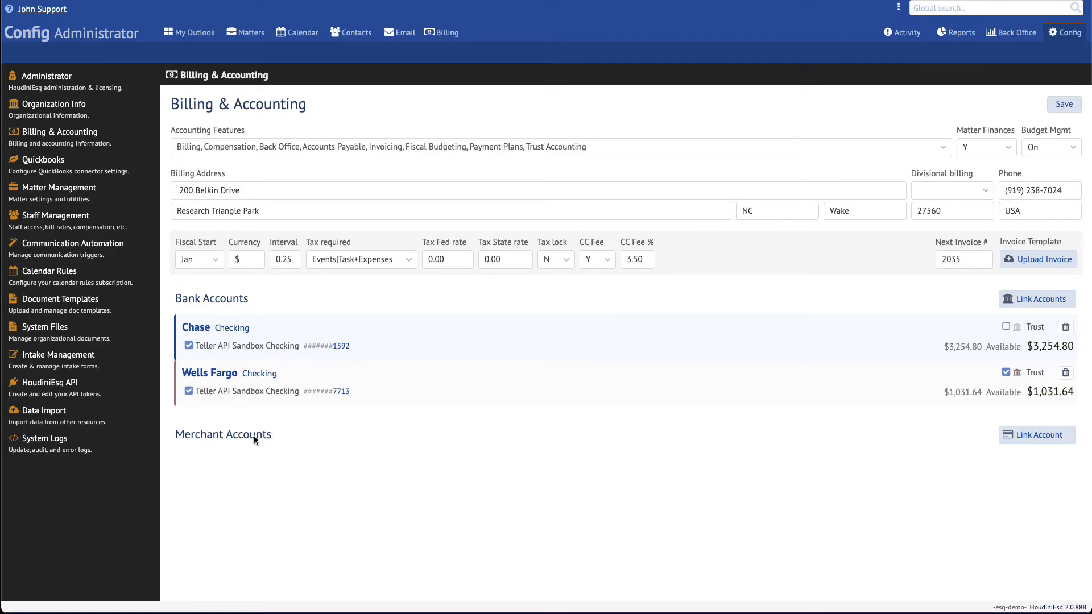
- Reconnect LawPay by authorizing HoudiniEsq and submitting the copied authorization code
click(1022, 438)
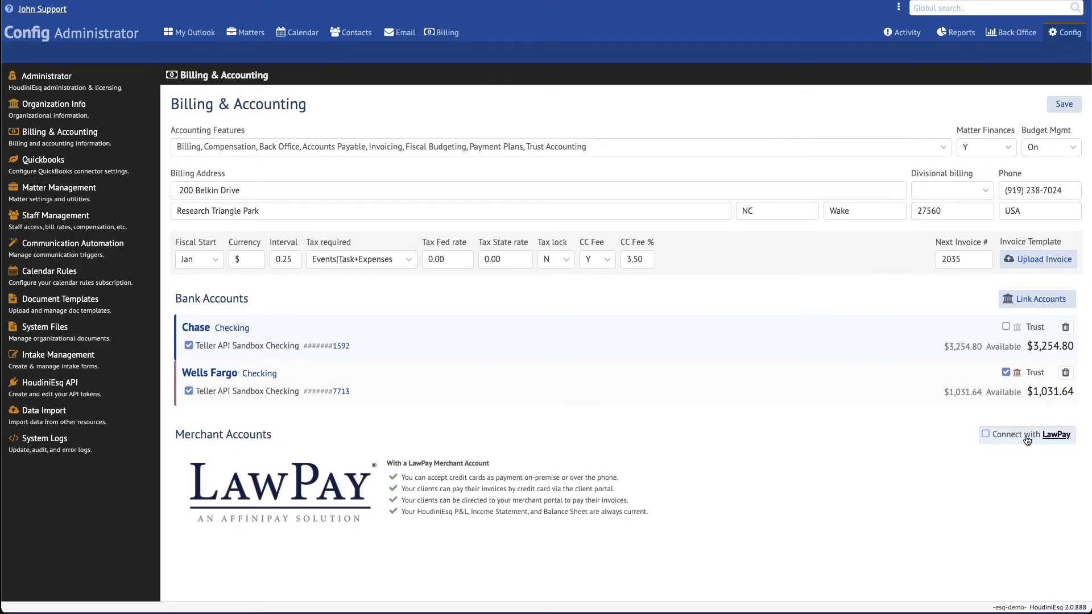
click(1029, 440)
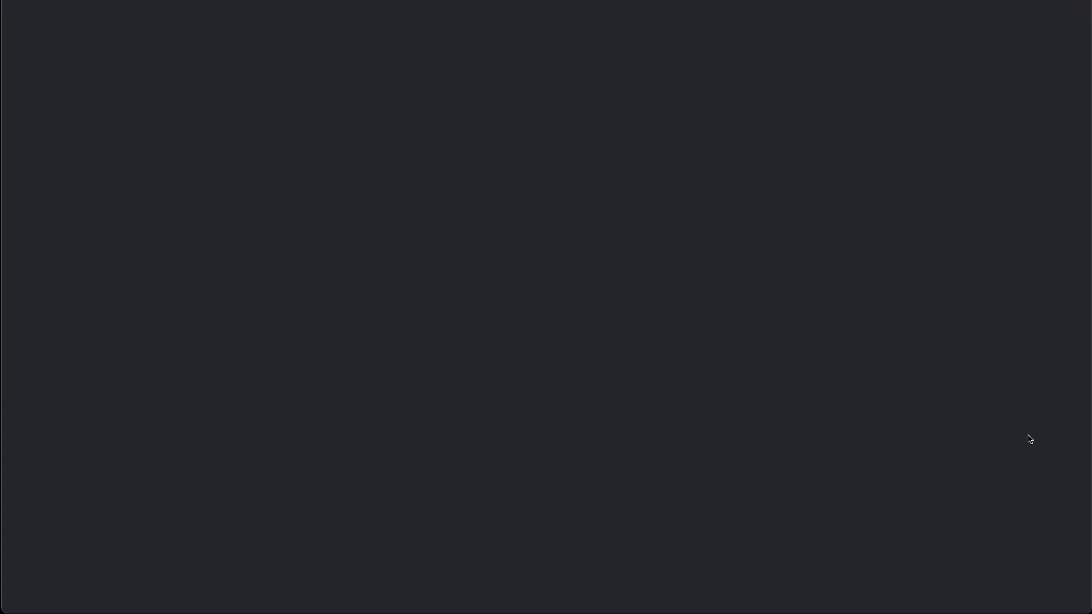
click(706, 183)
click(719, 240)
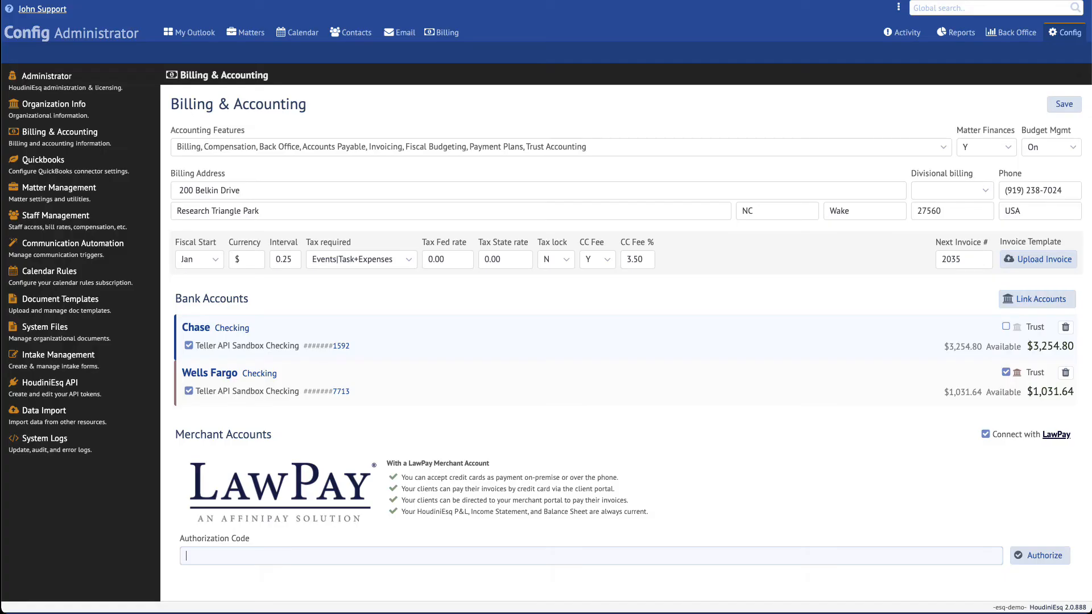
key(ctrl+v)
click(1056, 558)
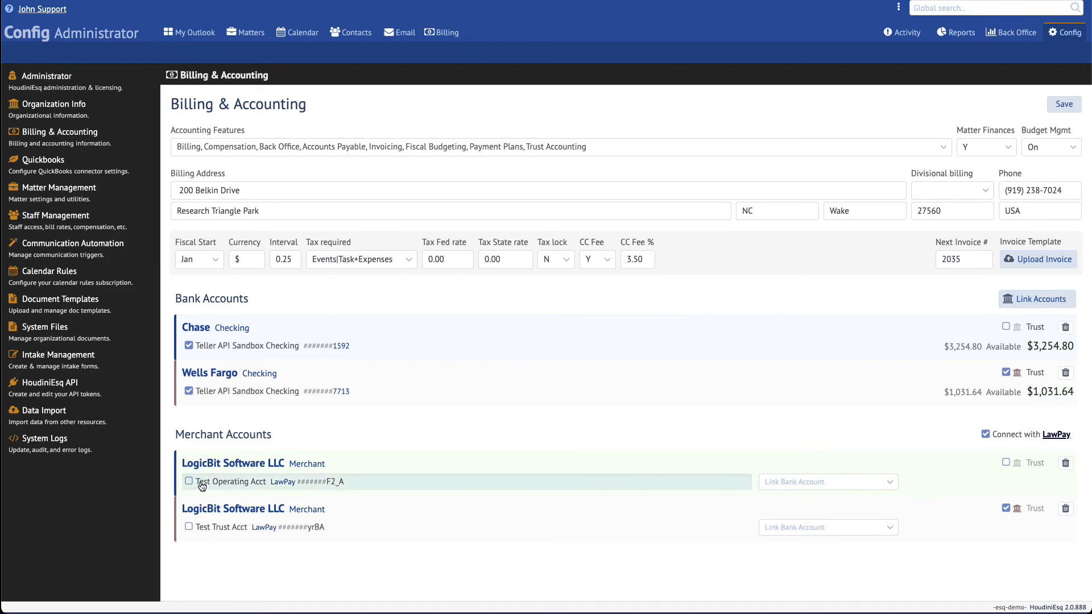
- Activate Test Operating Acct (linked to Chase 1592) and Test Trust Acct, then save
click(189, 482)
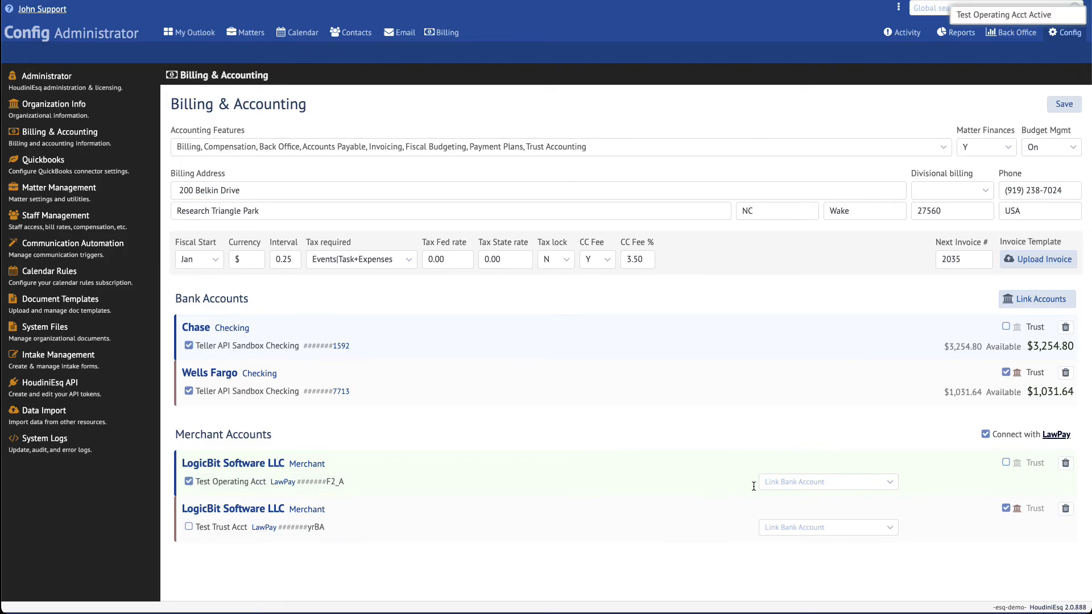
click(823, 482)
click(817, 505)
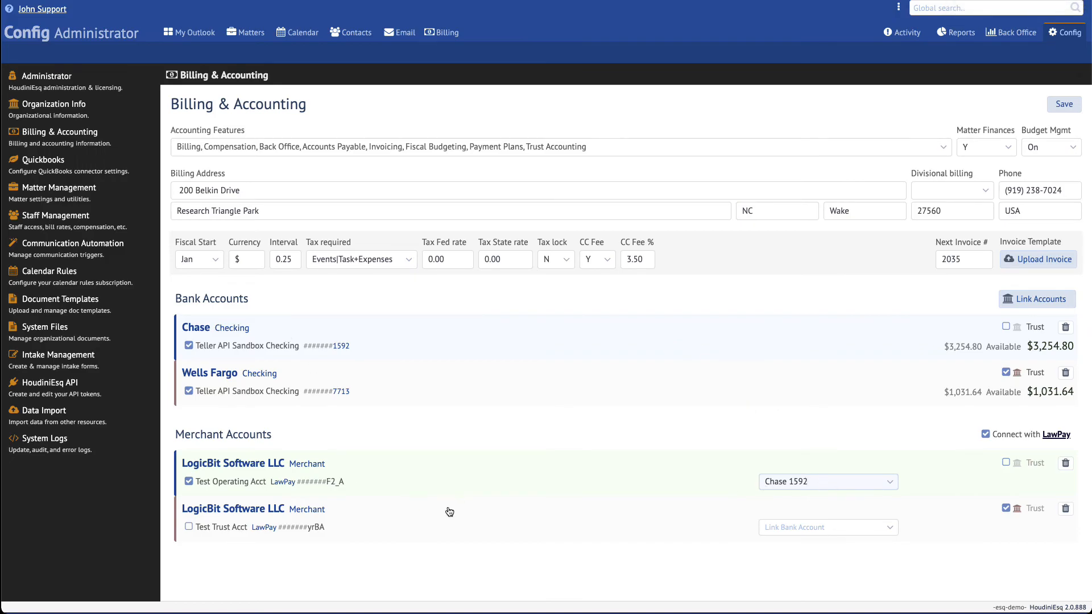
click(873, 527)
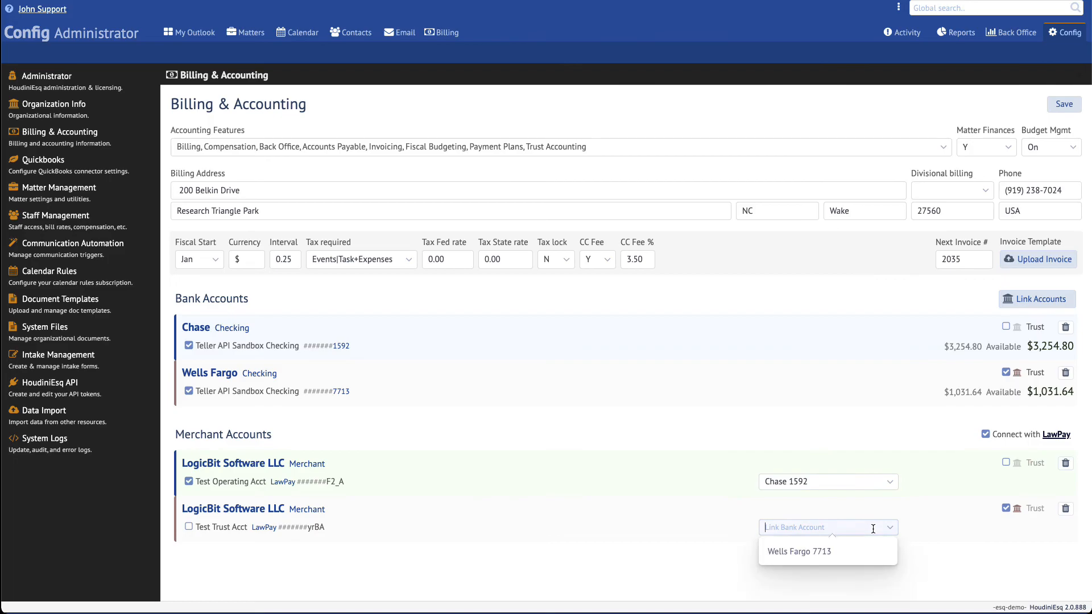
click(727, 528)
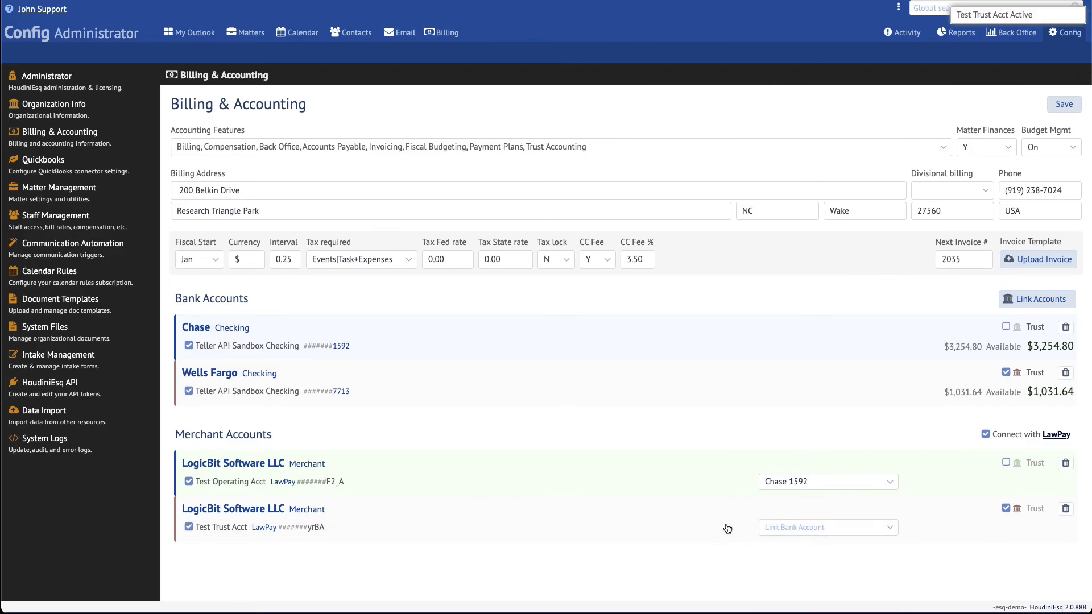
click(1061, 108)
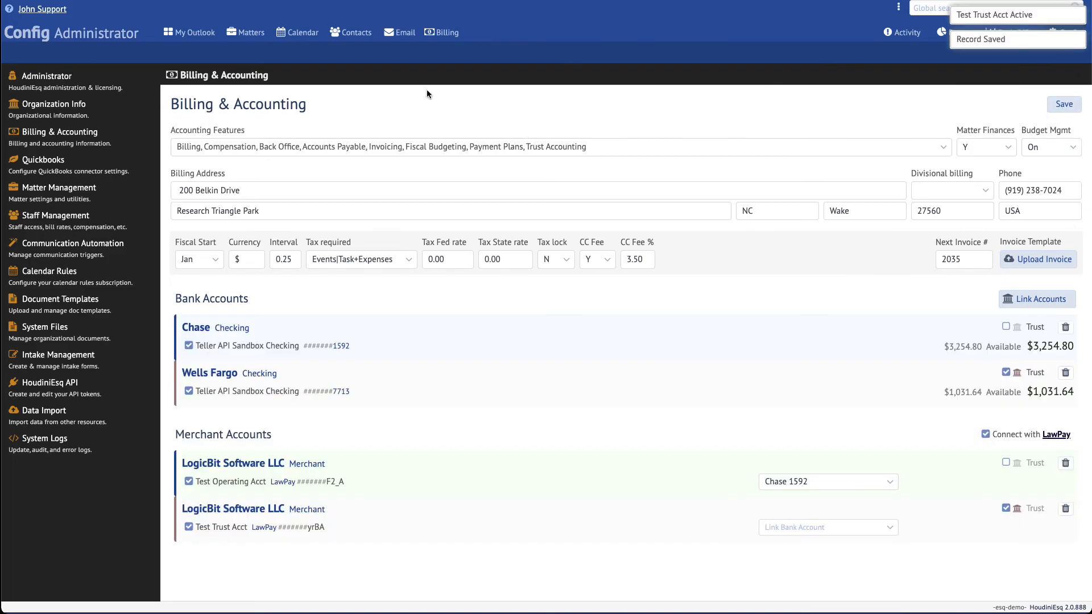
click(246, 32)
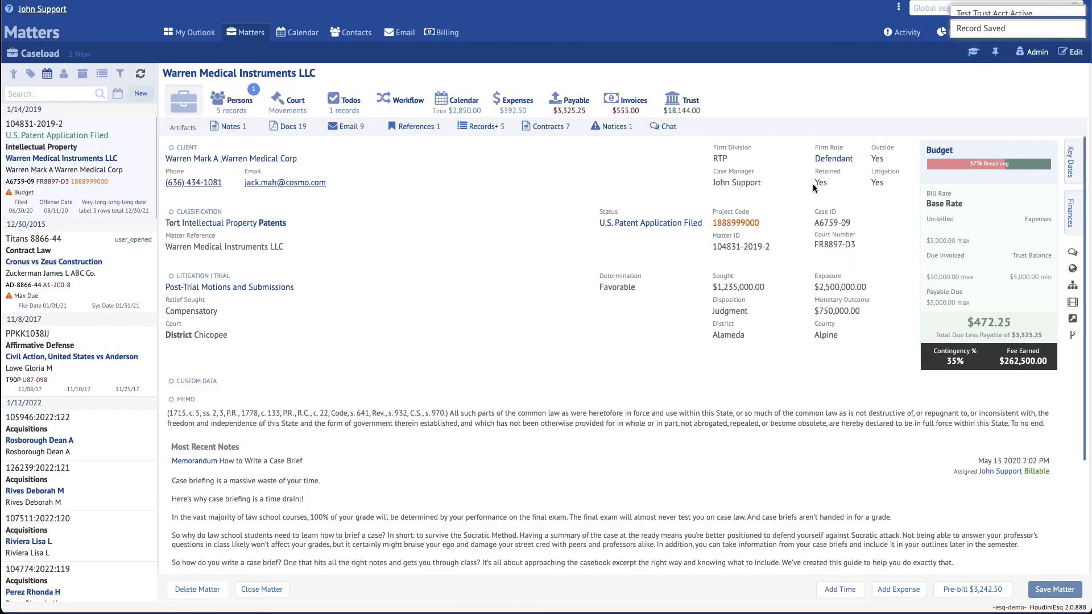